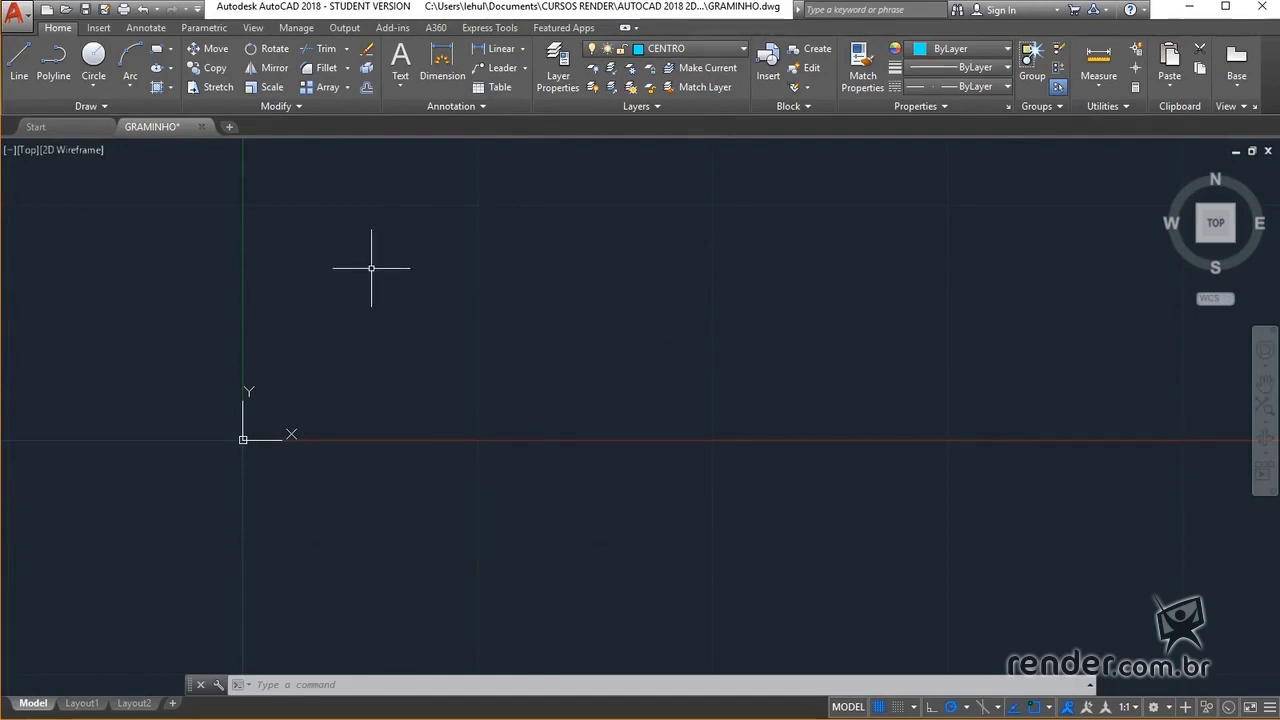
With Ortho on, draw a 29-unit horizontal centre line from the origin (0,0) towards positive X on the CENTRO layer
click(19, 62)
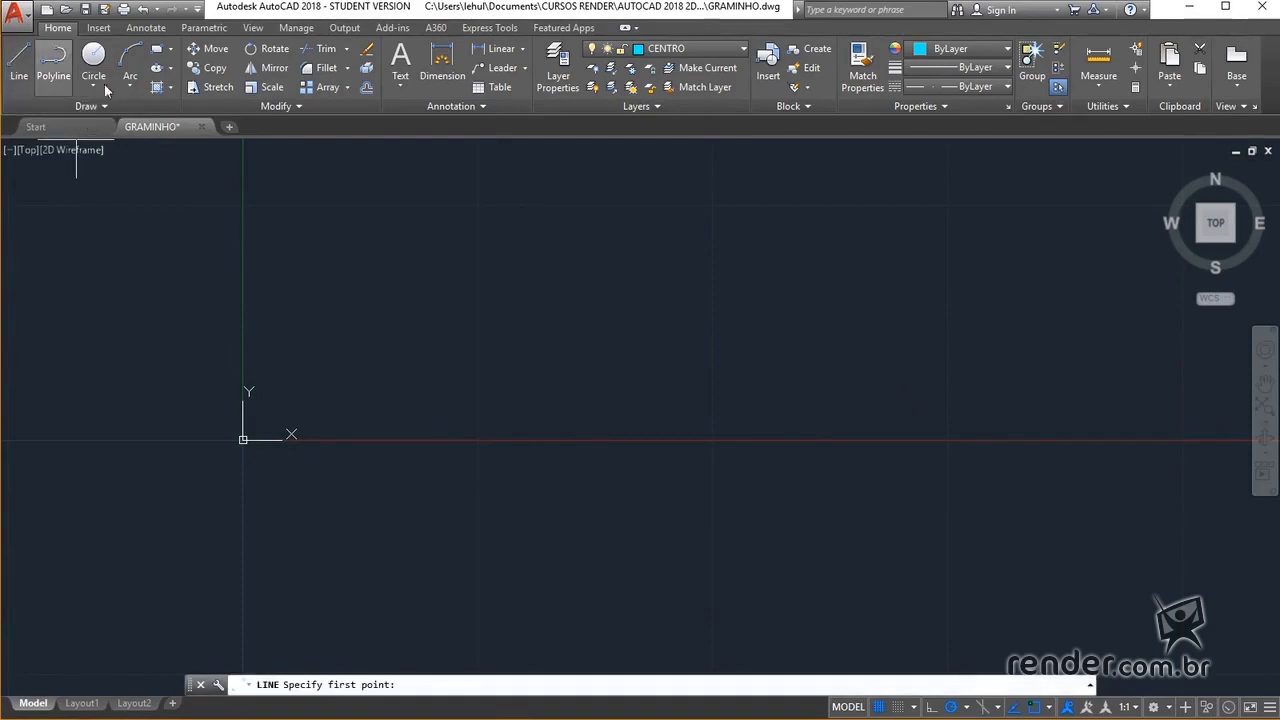
click(930, 707)
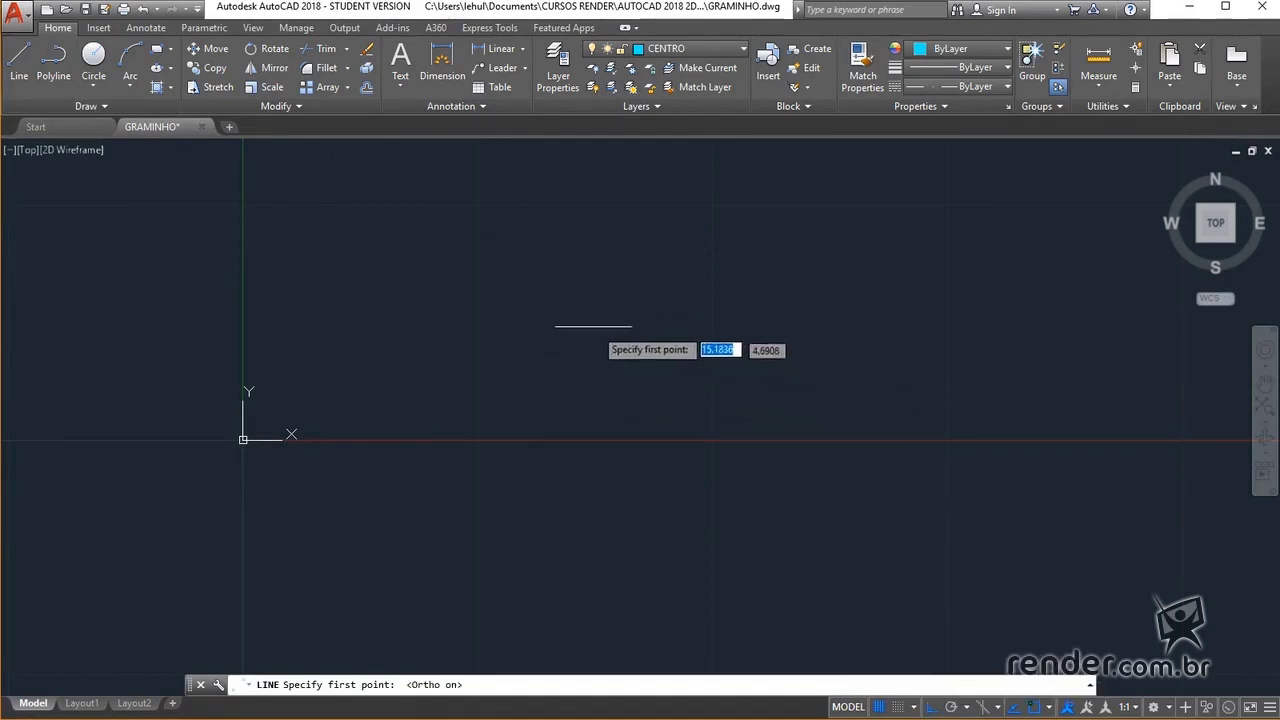
text(0)
key(Tab)
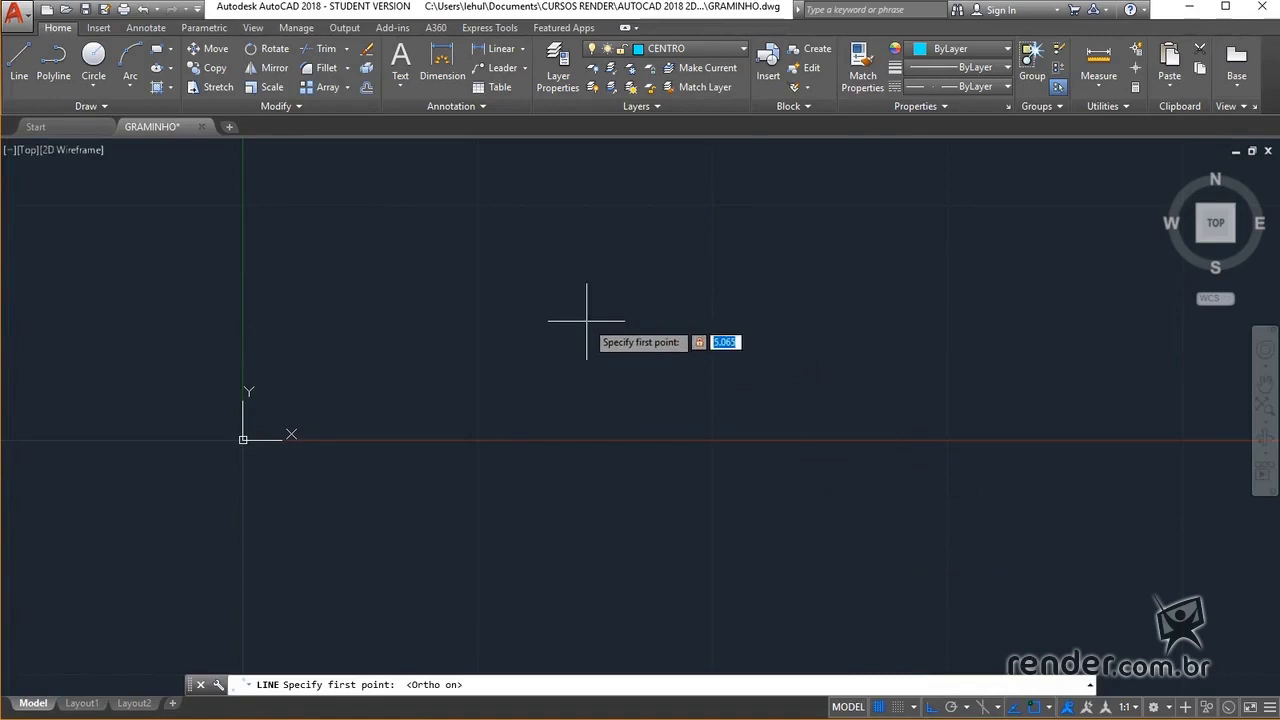
text(0)
key(Return)
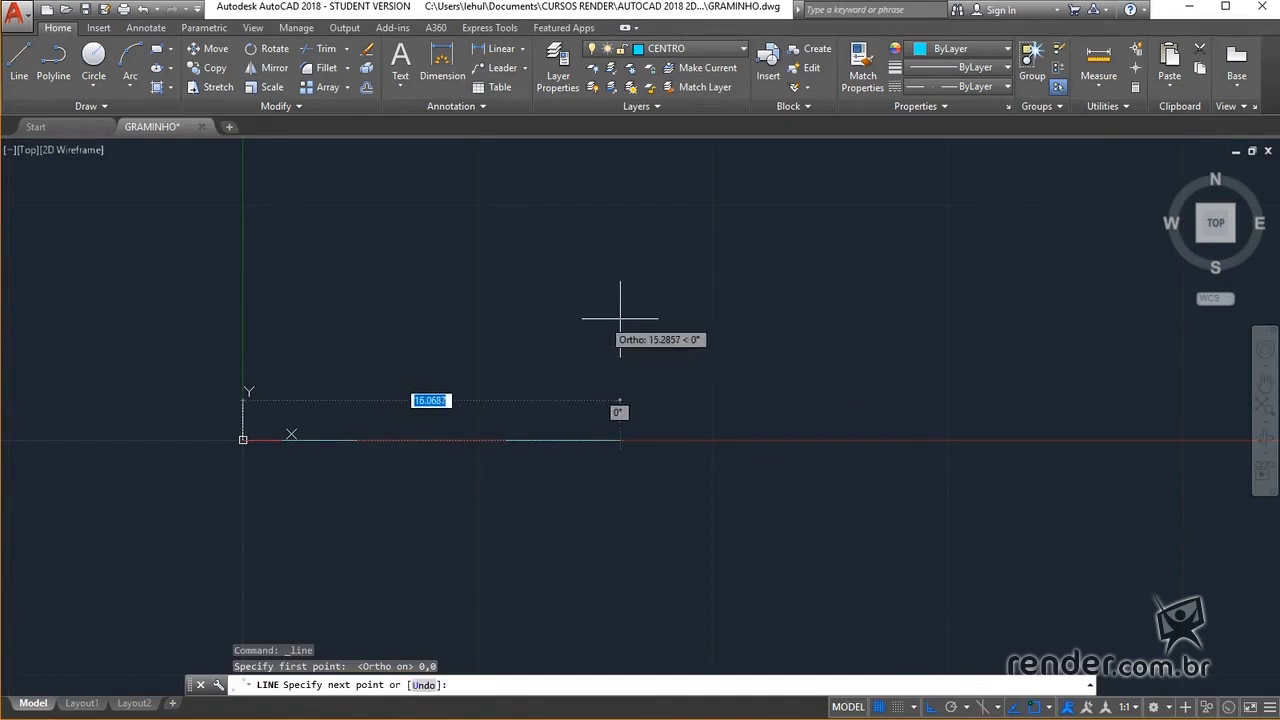
text(2)
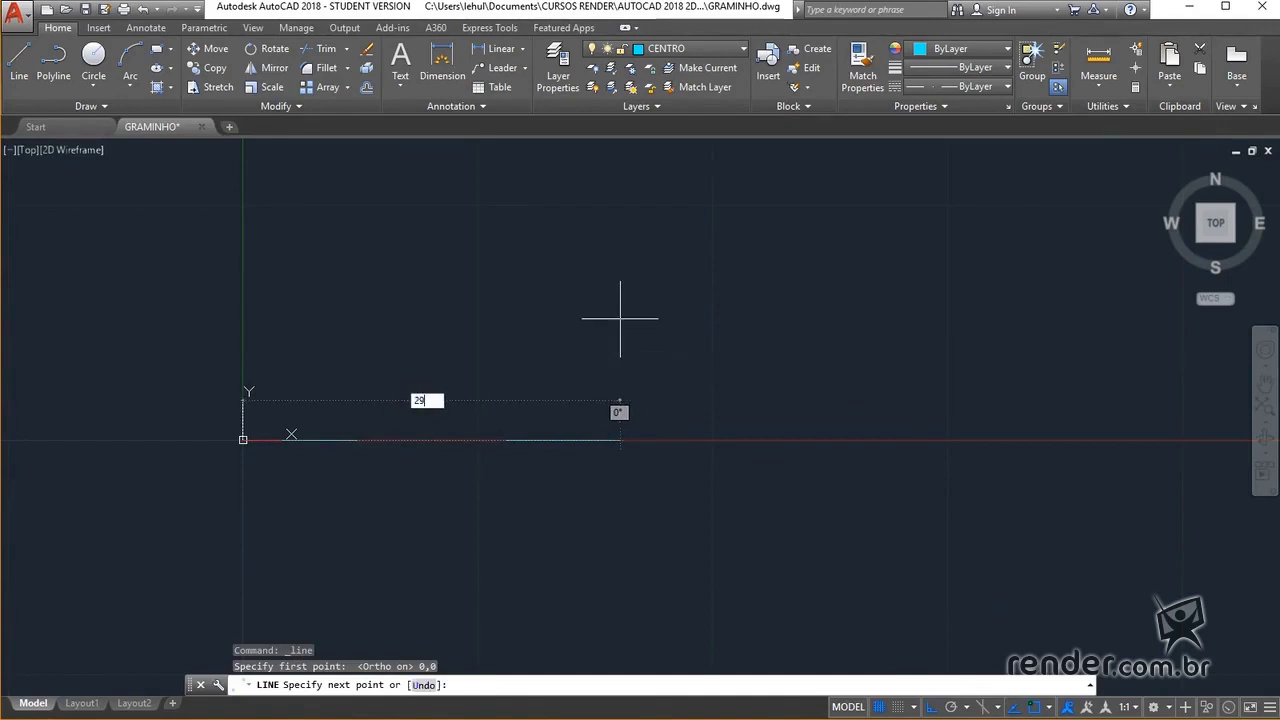
text(9)
key(Return)
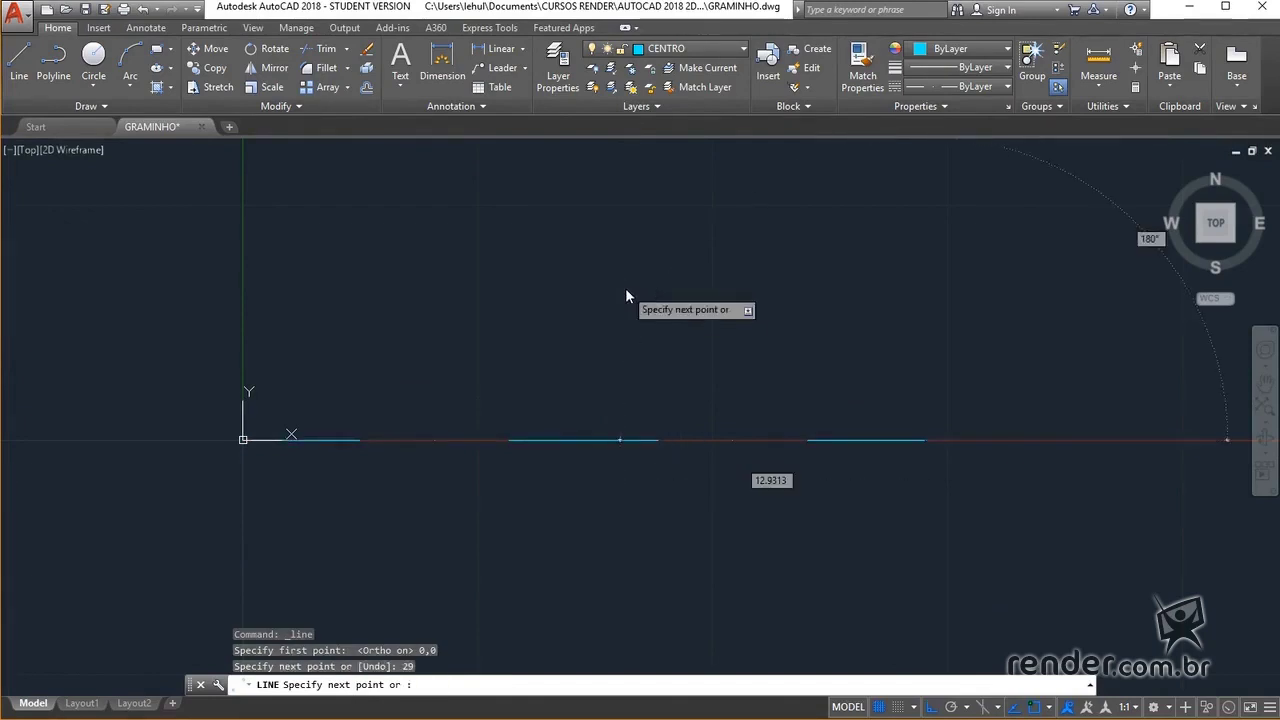
key(Escape)
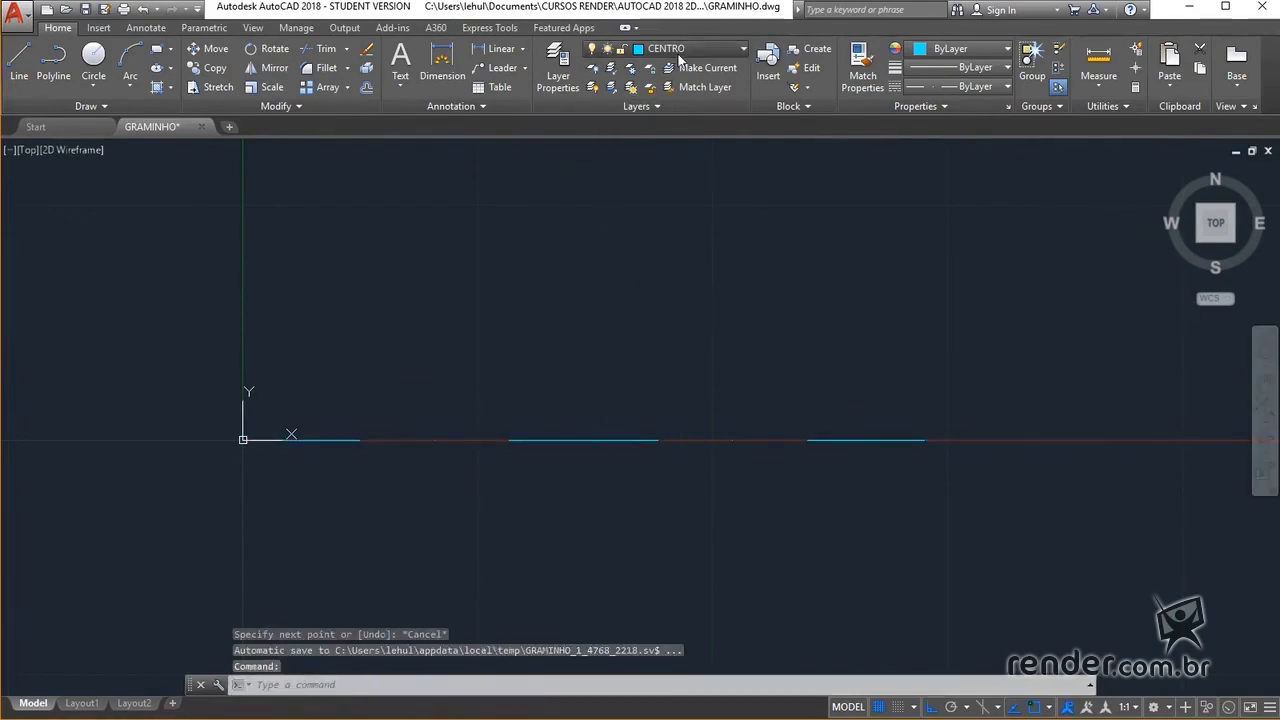
Make CONTORNO the current layer and draw a 6-unit vertical line upward from the origin
click(680, 49)
click(672, 107)
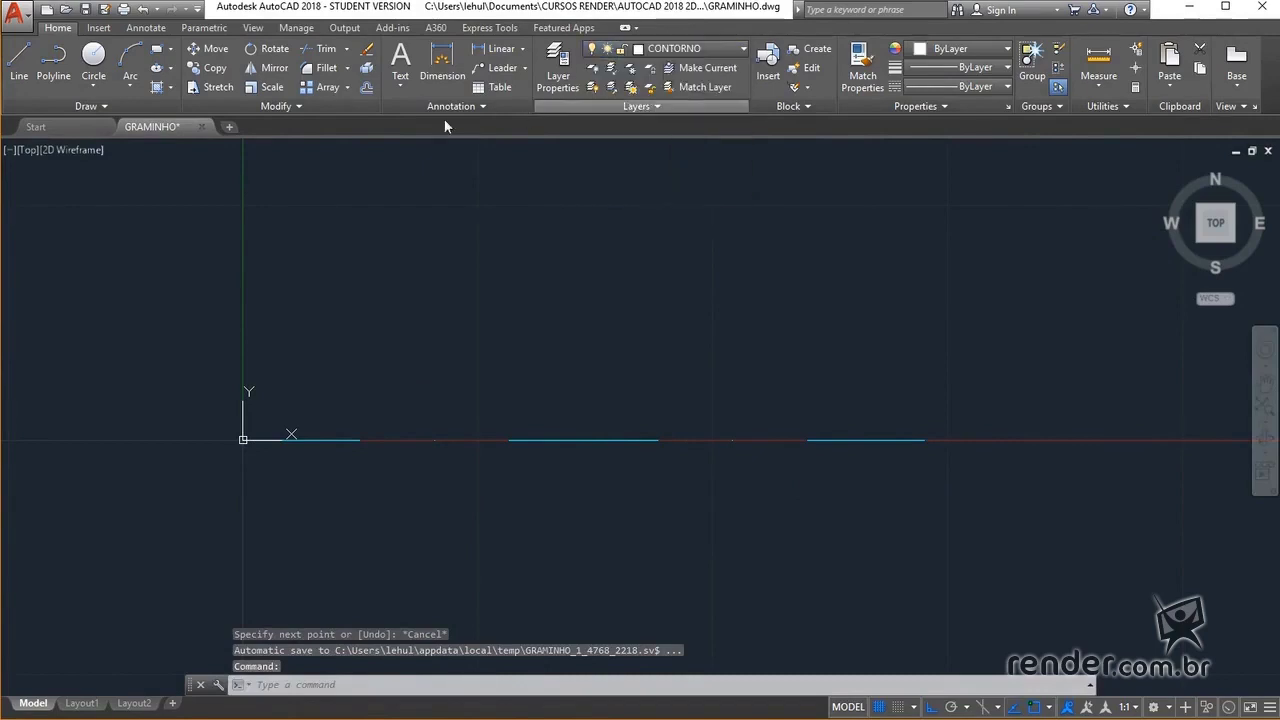
click(10, 70)
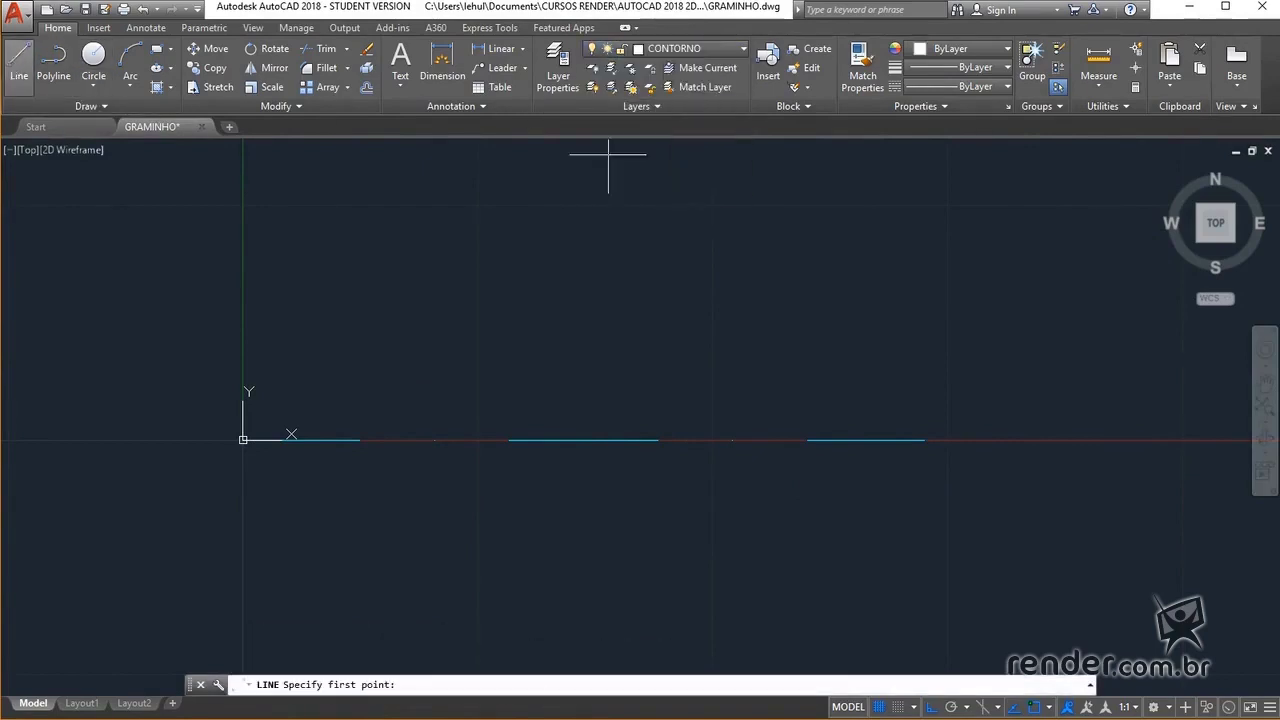
click(243, 437)
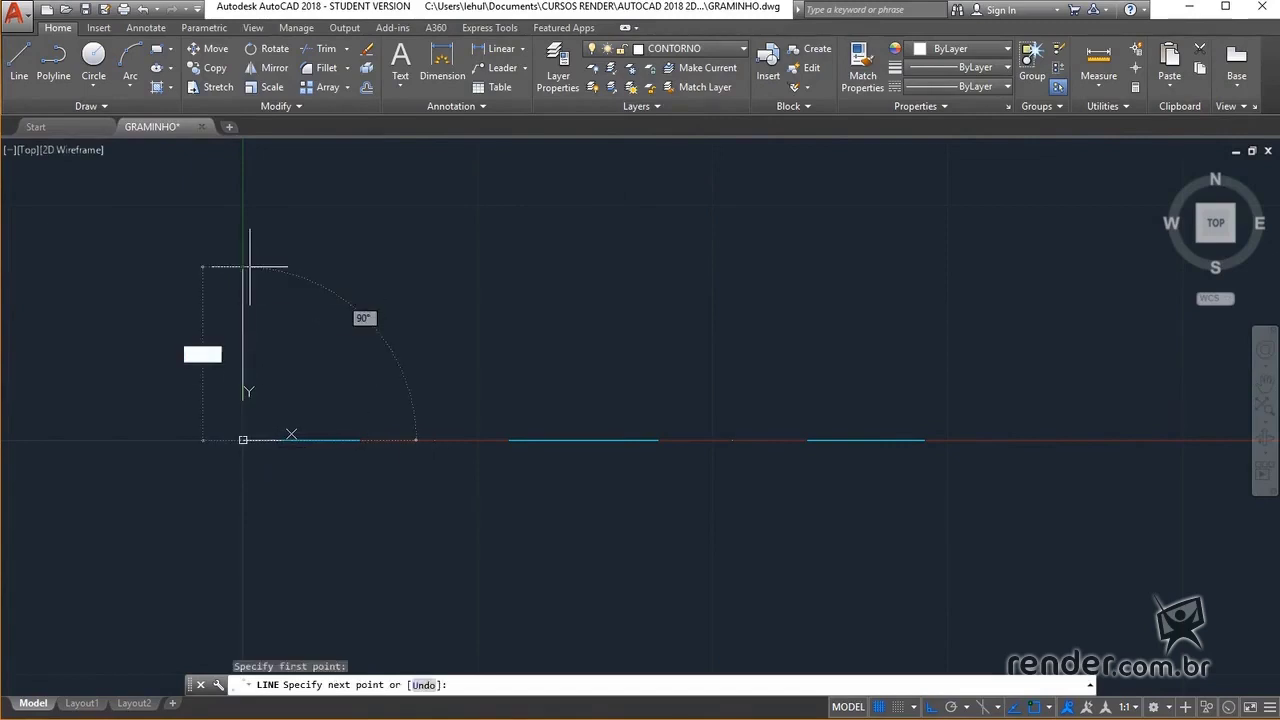
key(Return)
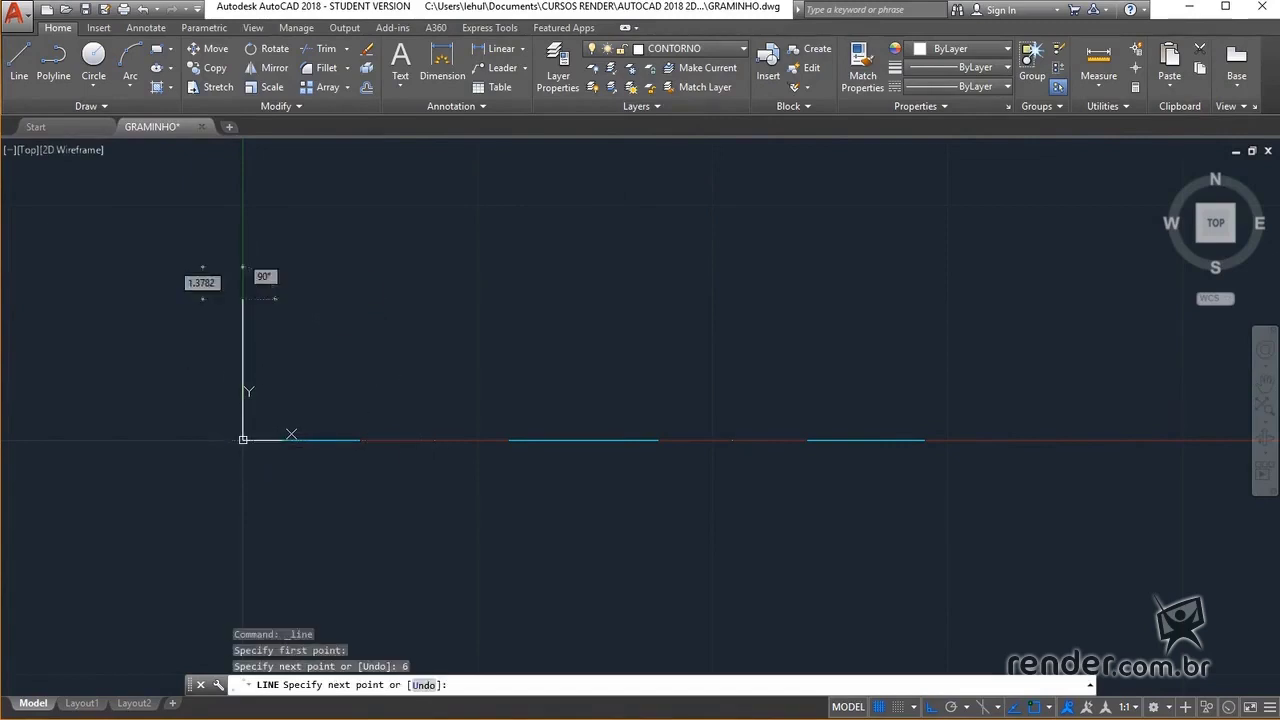
key(Escape)
Draw an 8-unit vertical line upward from the right end of the centre line
key(Return)
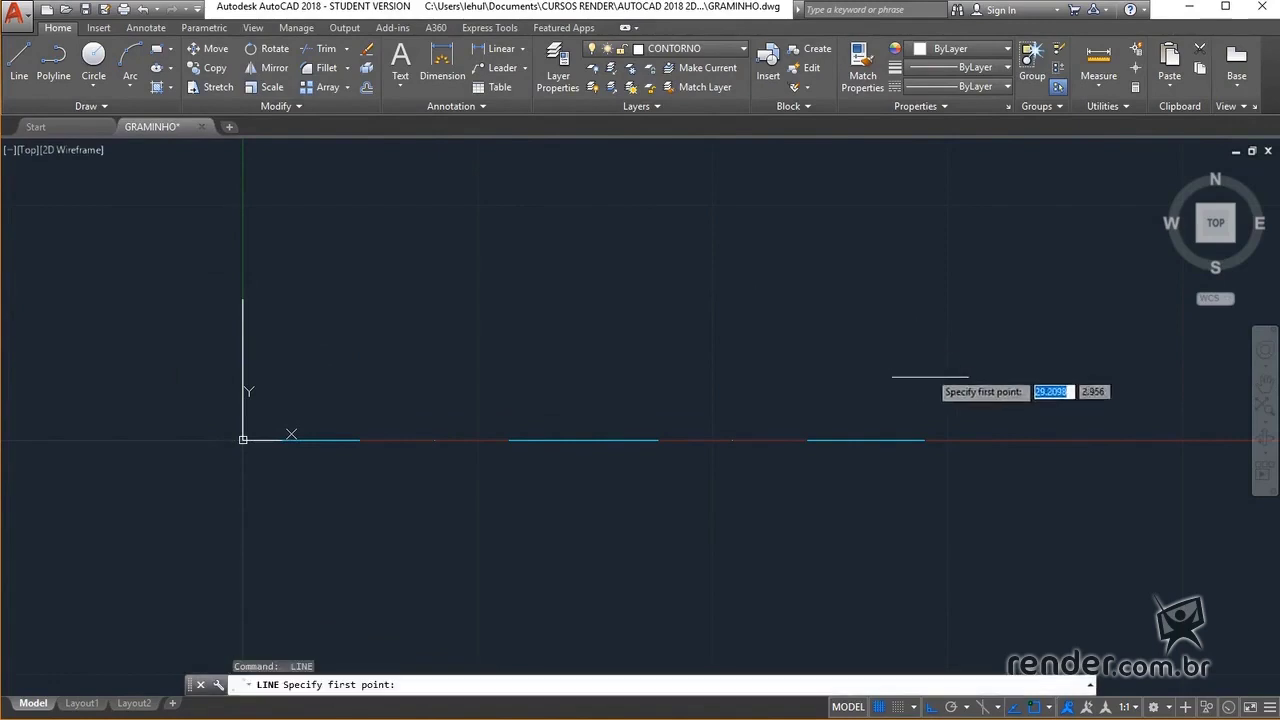
click(923, 438)
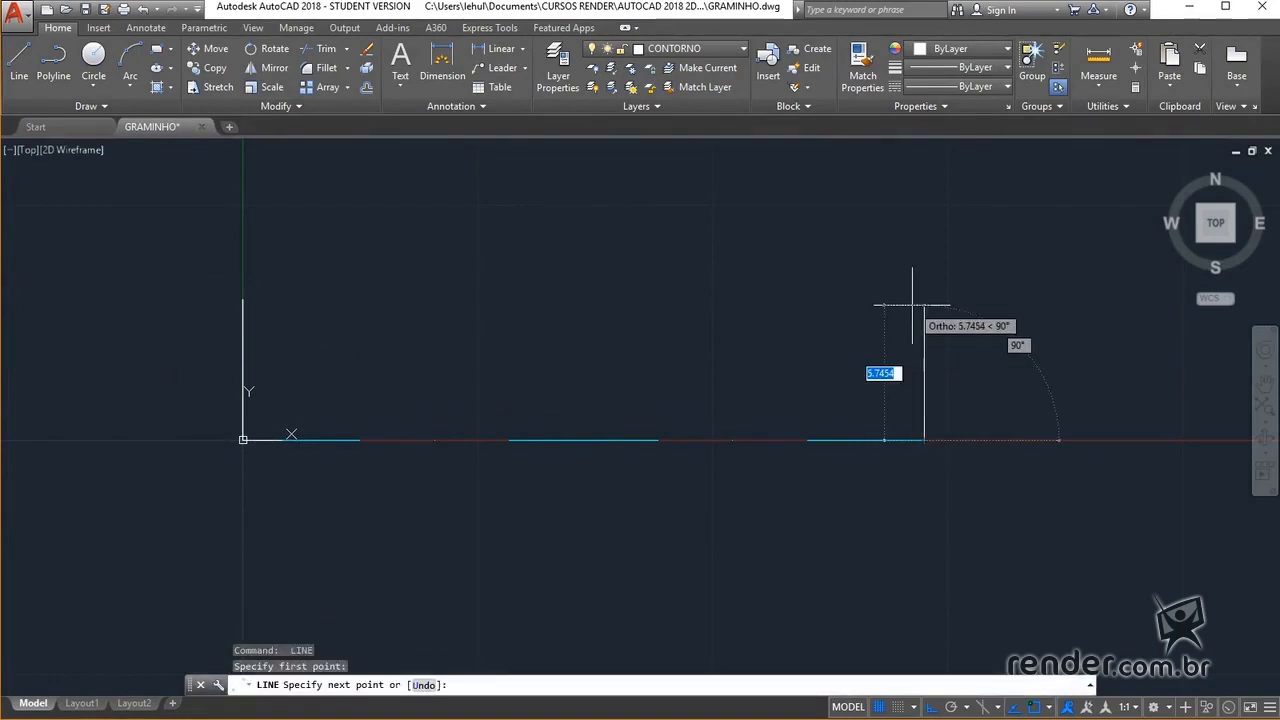
text(8)
key(Return)
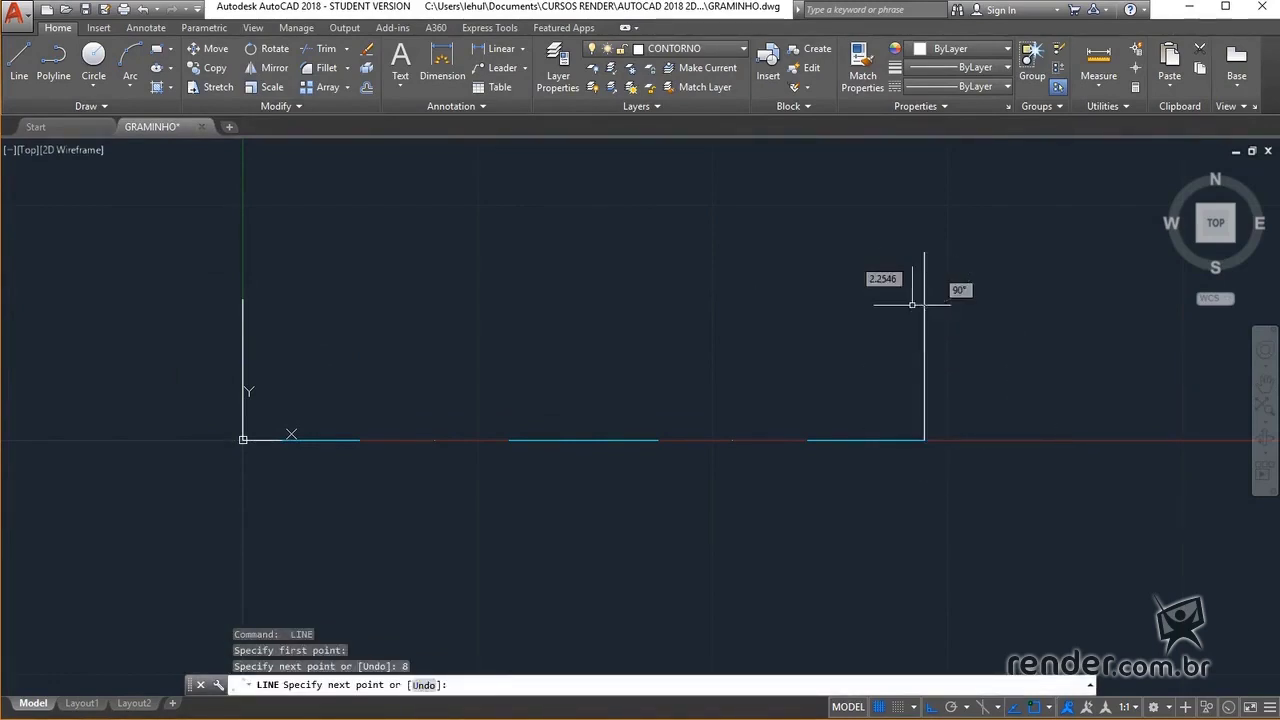
key(Escape)
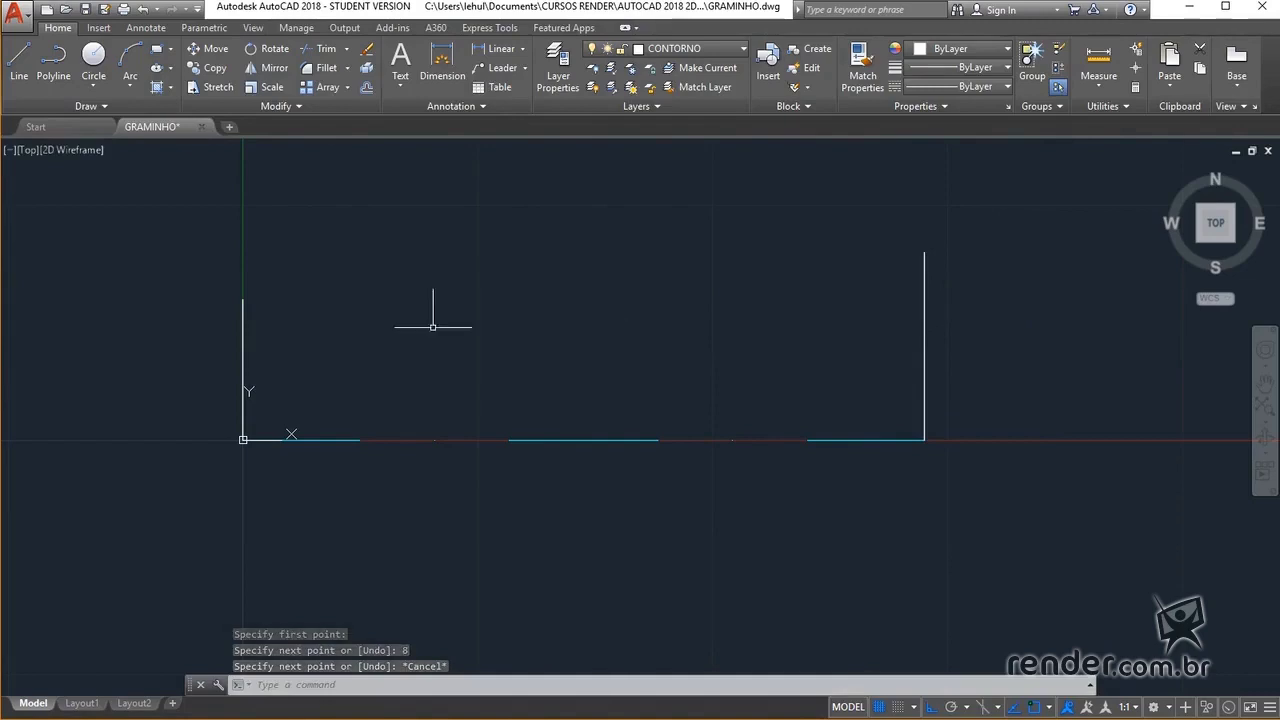
Move the 6-unit vertical line by its midpoint onto the origin, centring it on the centre line
click(243, 358)
click(243, 370)
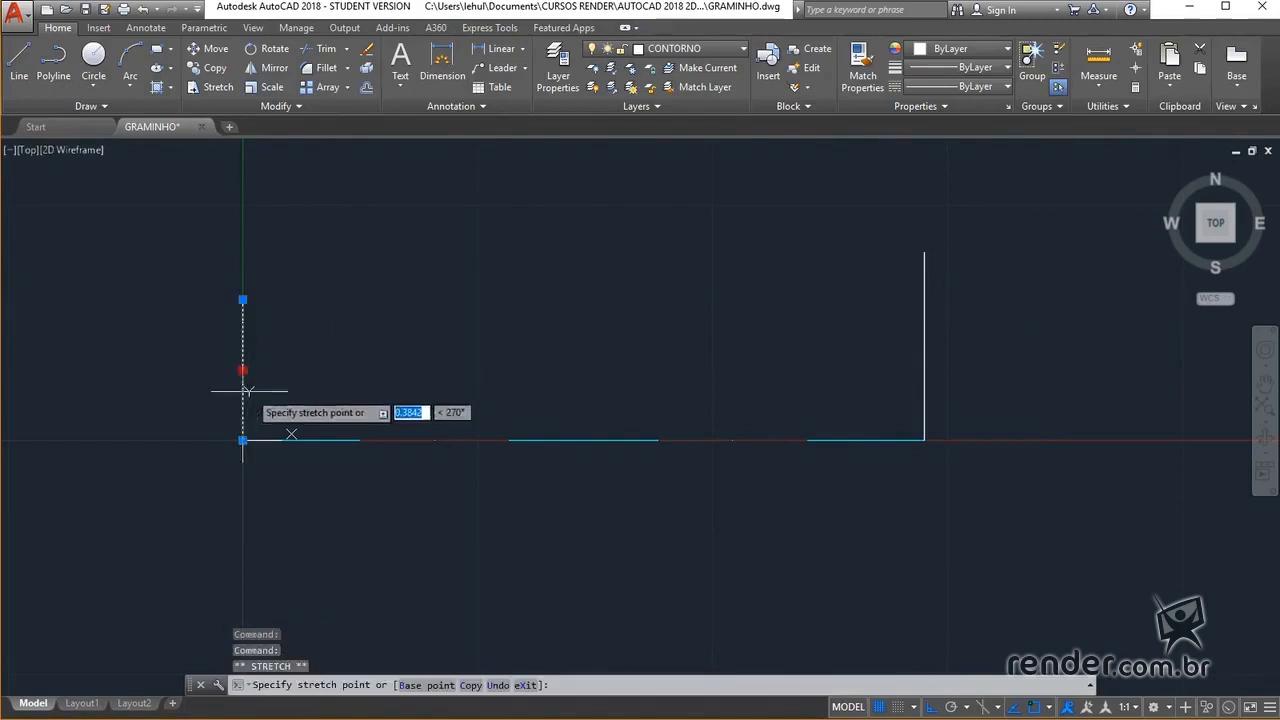
click(243, 440)
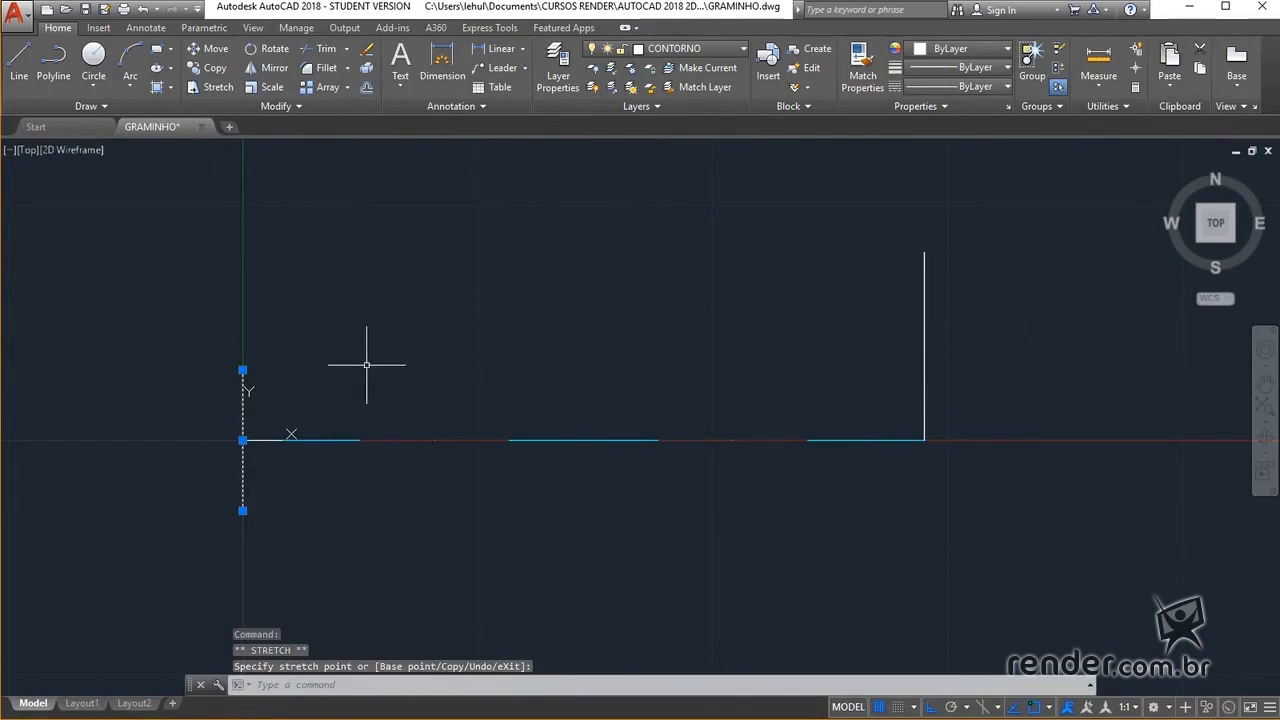
key(Escape)
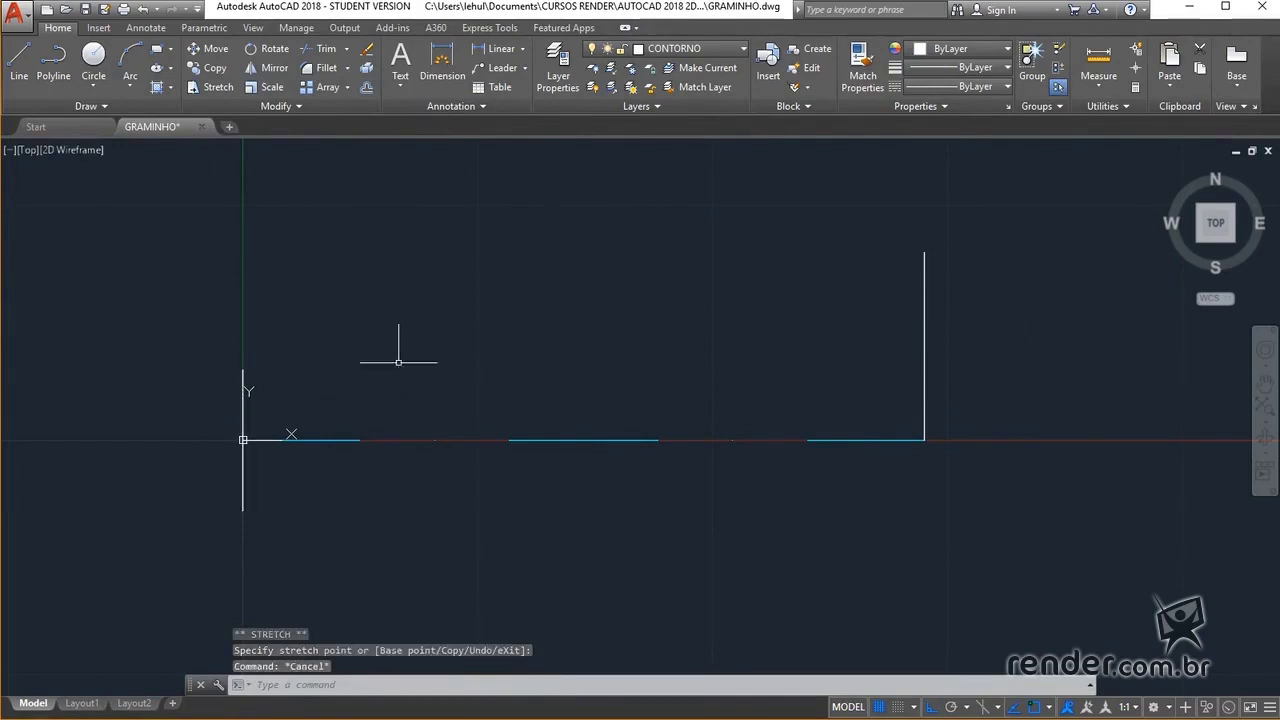
Move the 8-unit vertical line by its midpoint onto the right end of the centre line
click(932, 340)
click(910, 362)
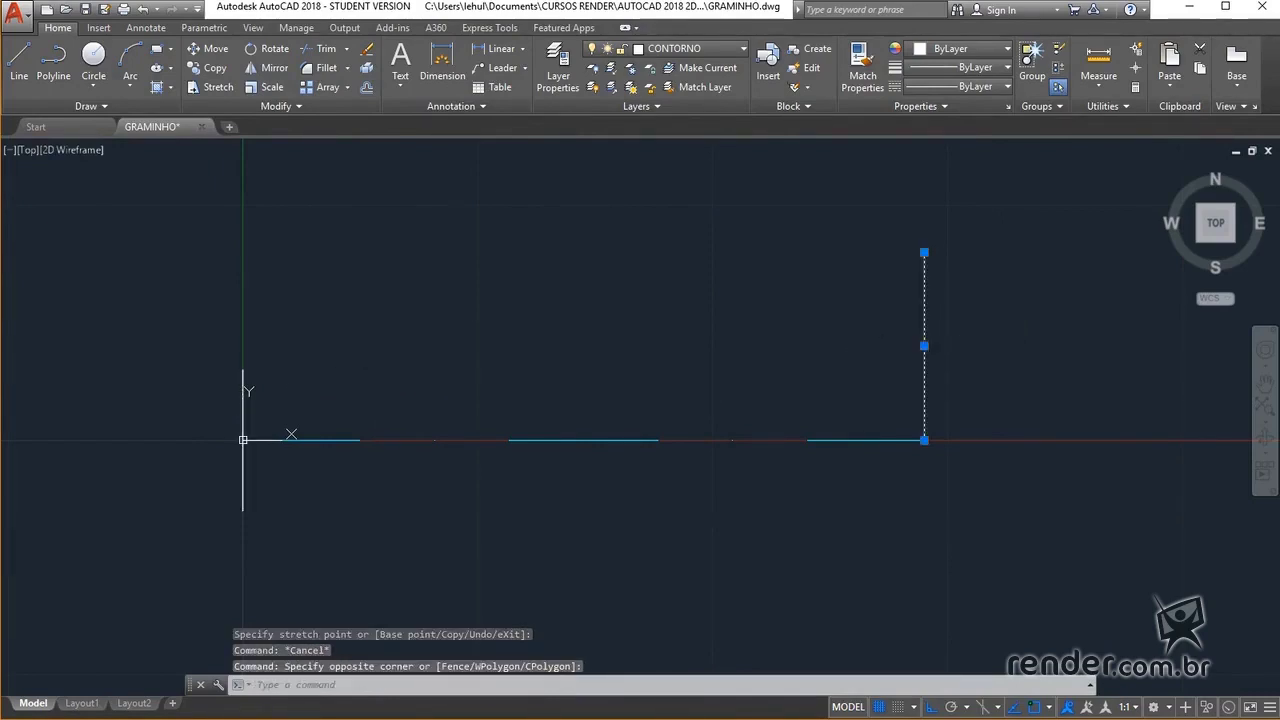
click(926, 346)
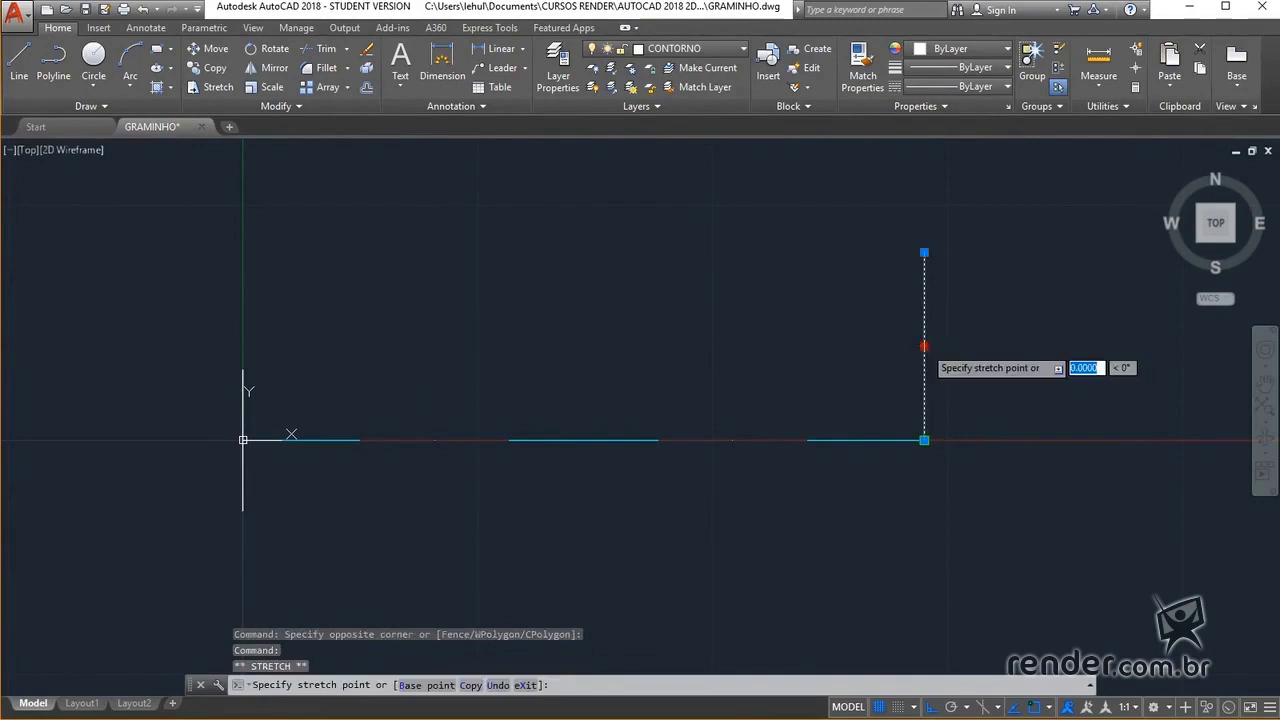
click(924, 440)
key(Escape)
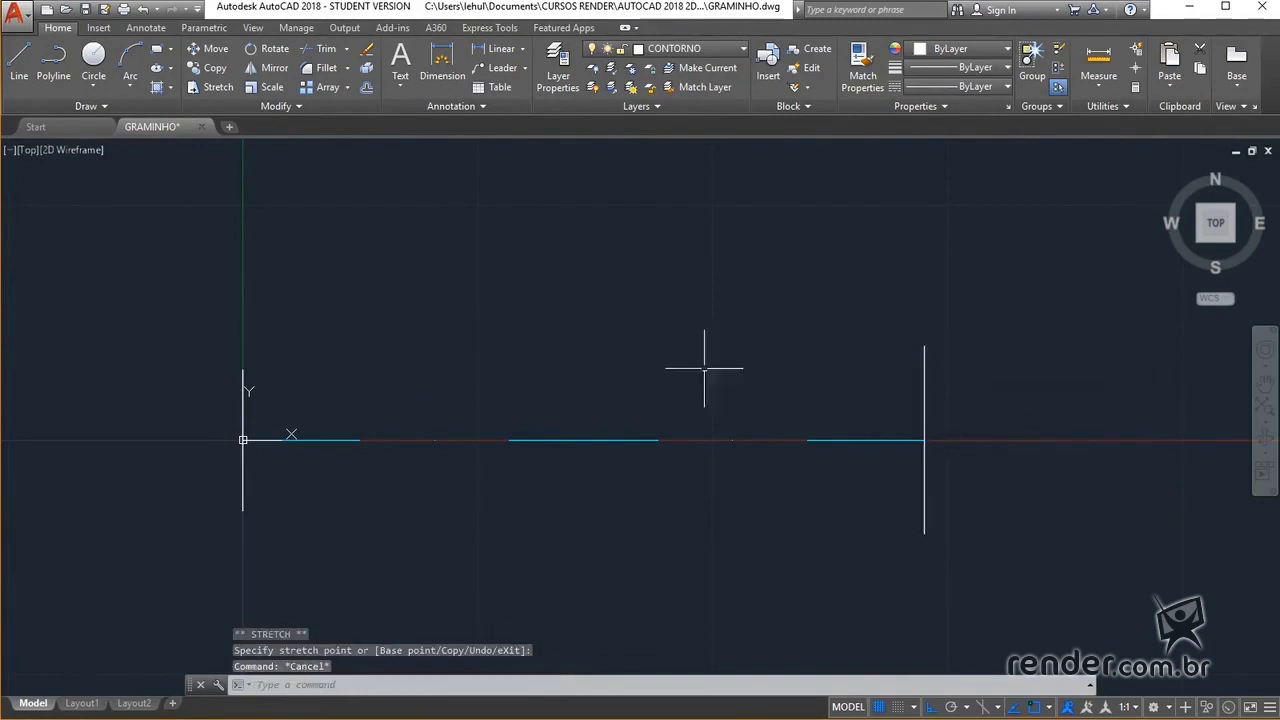
Draw a 17-unit horizontal line to the right from the upper end of the left vertical line
click(20, 60)
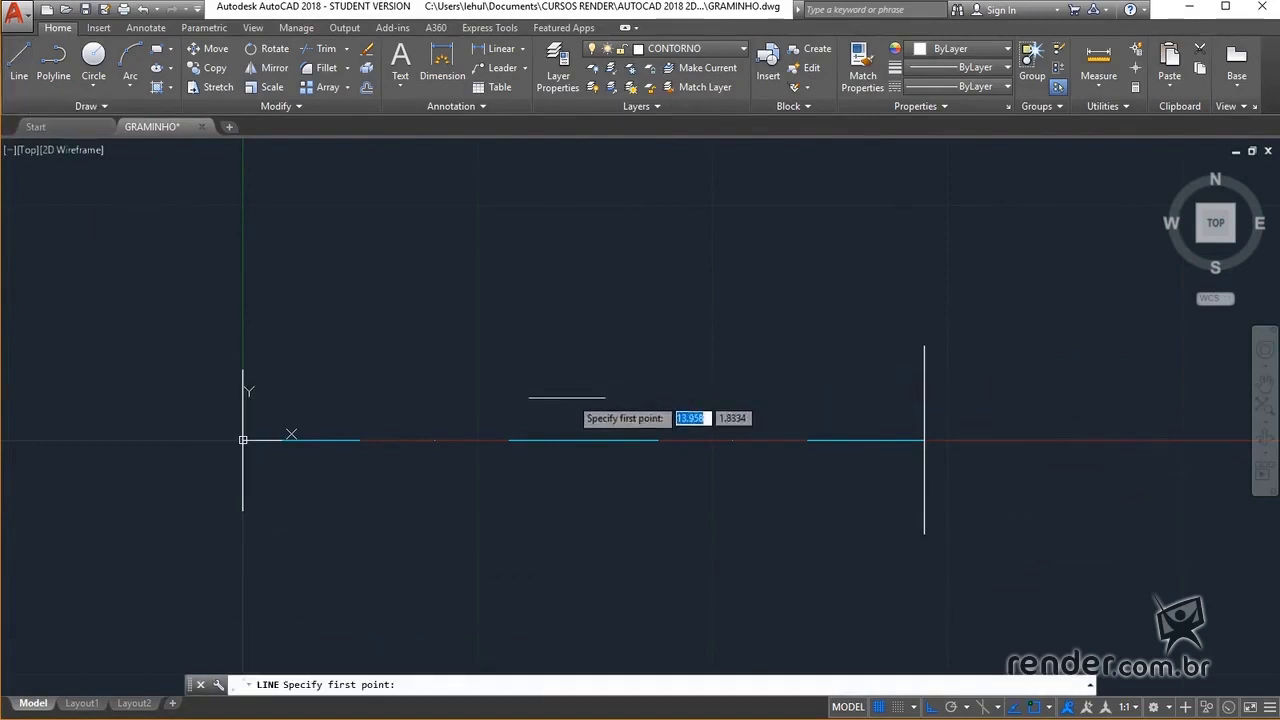
click(241, 370)
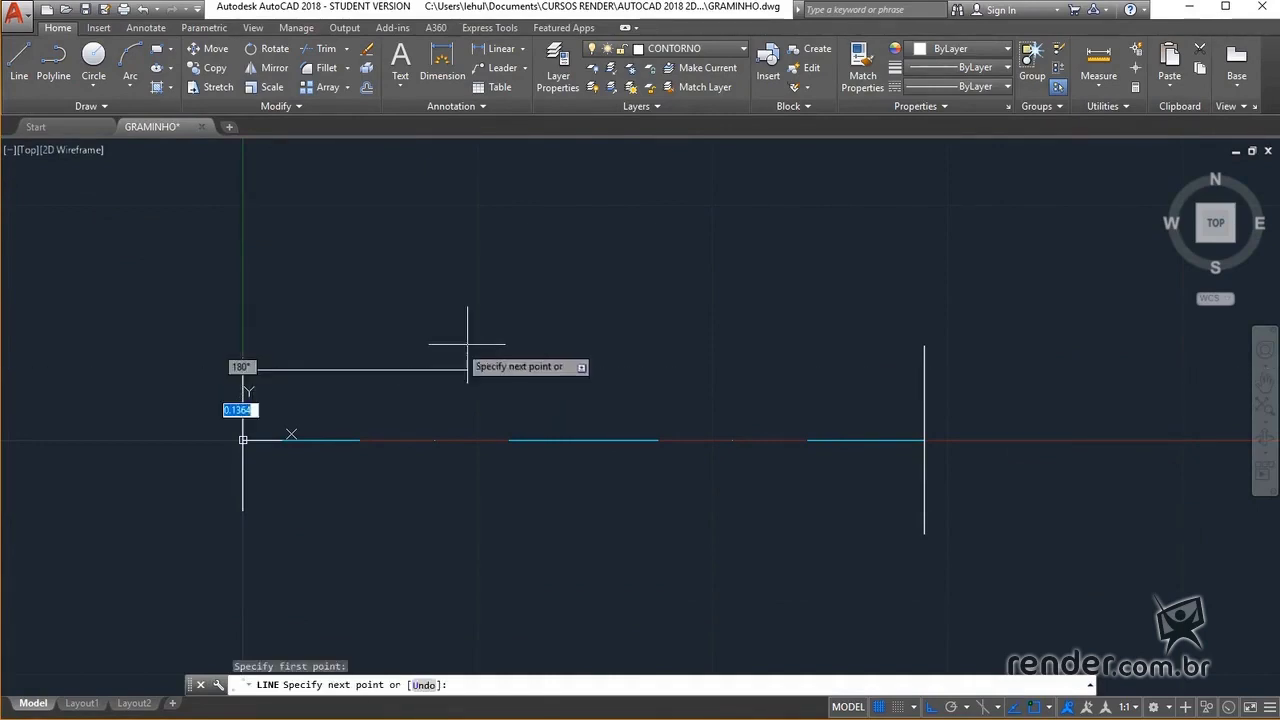
text(2)
key(Return)
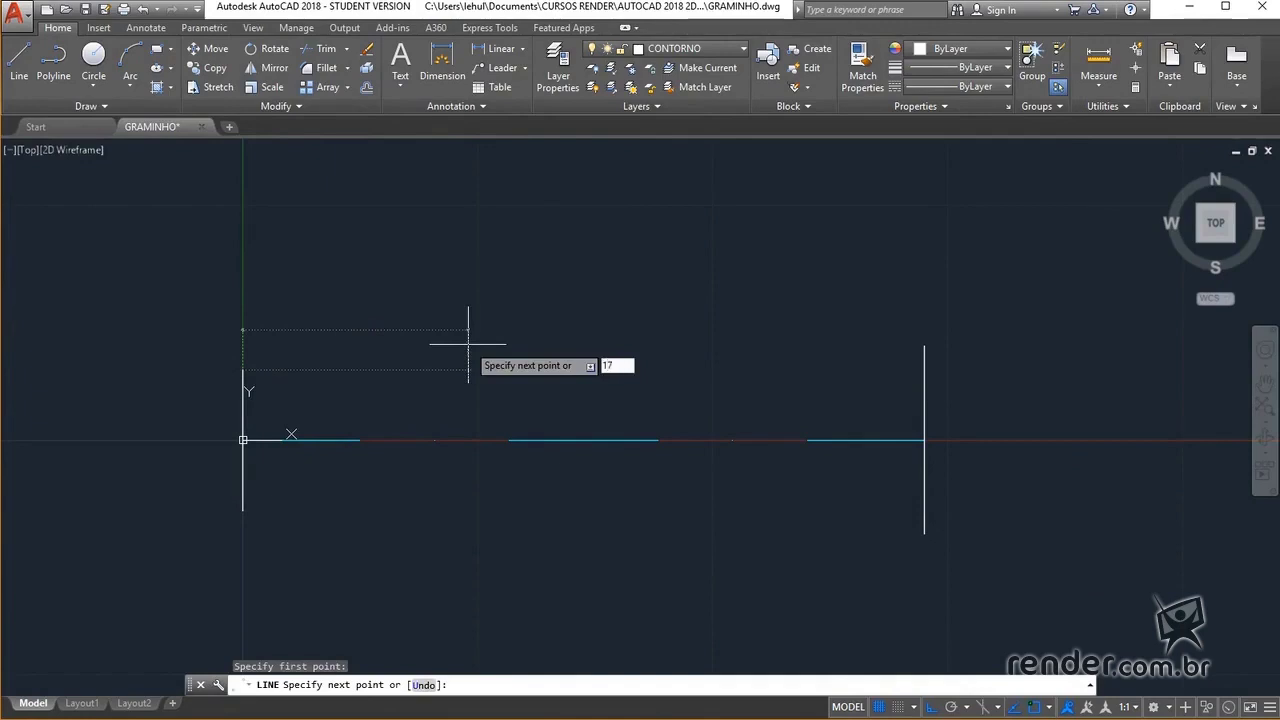
key(Return)
key(Escape)
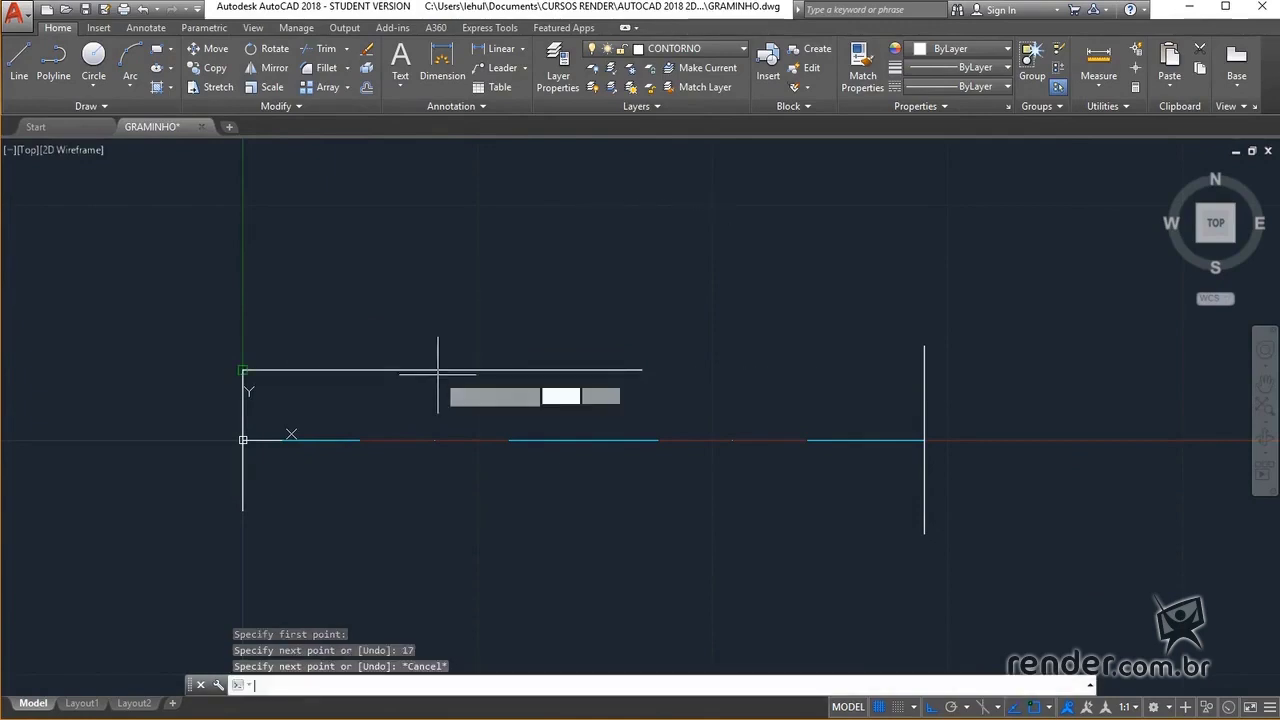
Draw a 17-unit horizontal line to the right from the lower end of the left vertical line
key(Return)
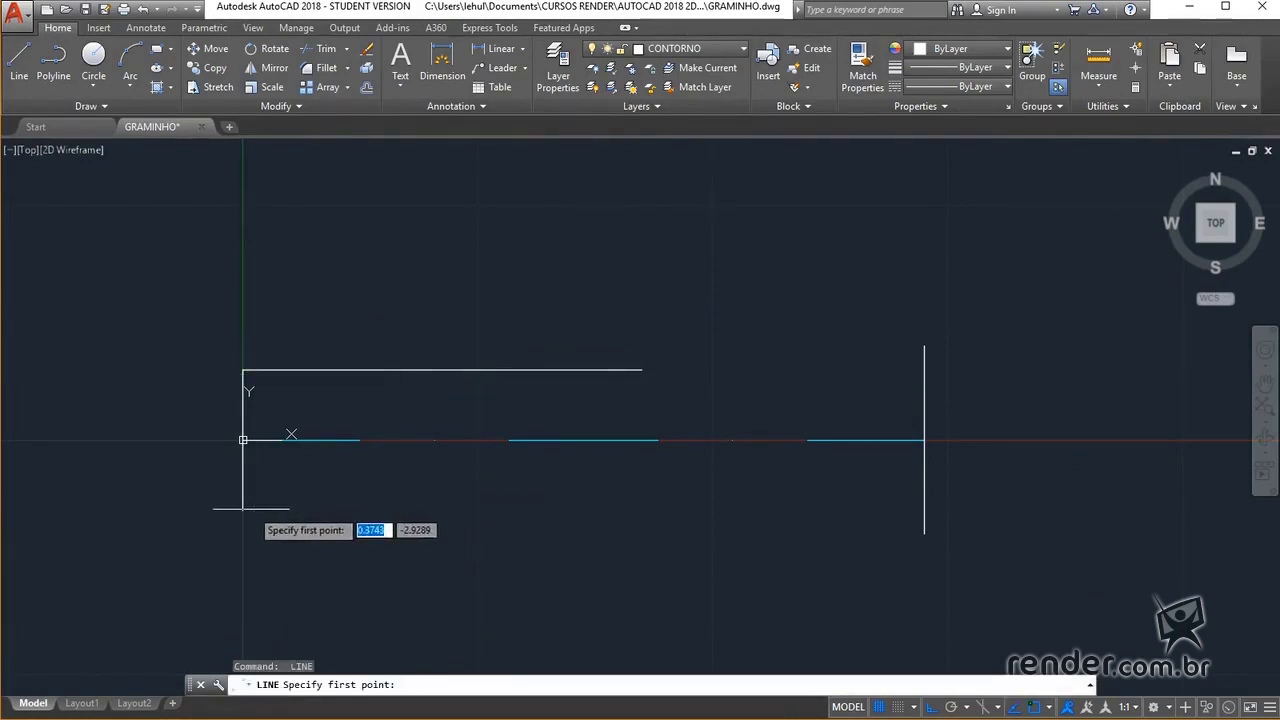
click(243, 509)
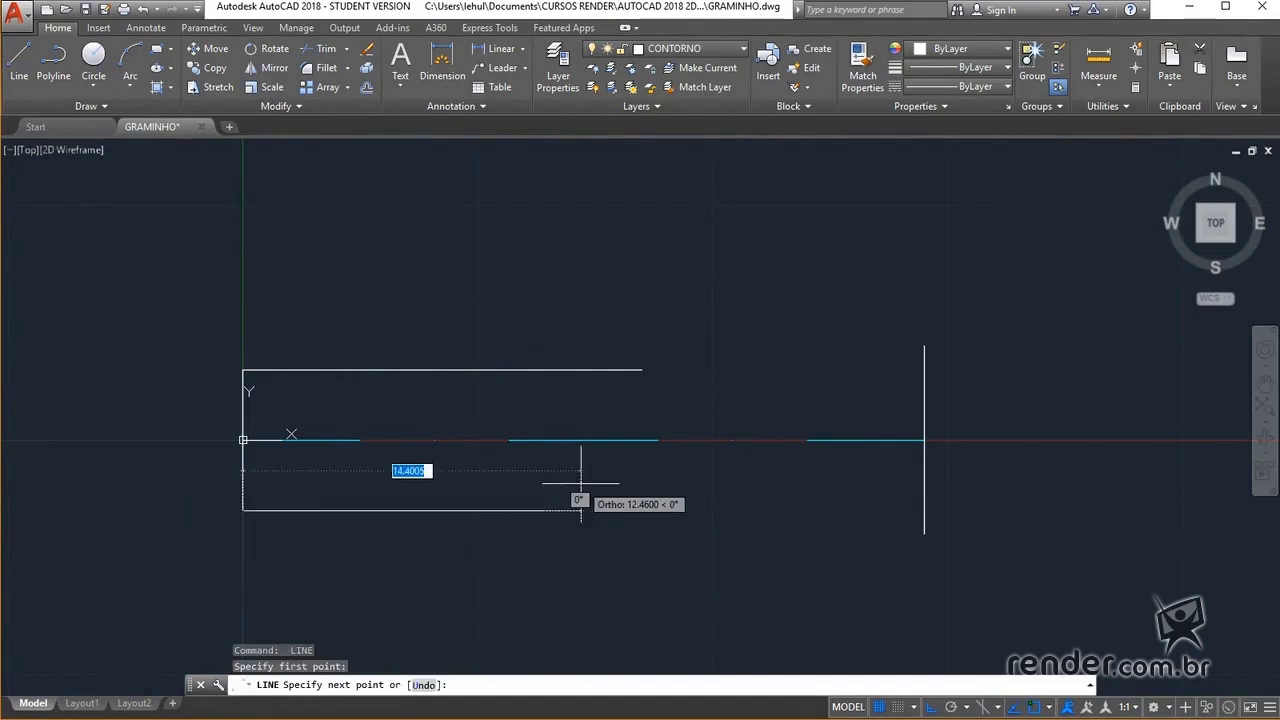
text(1)
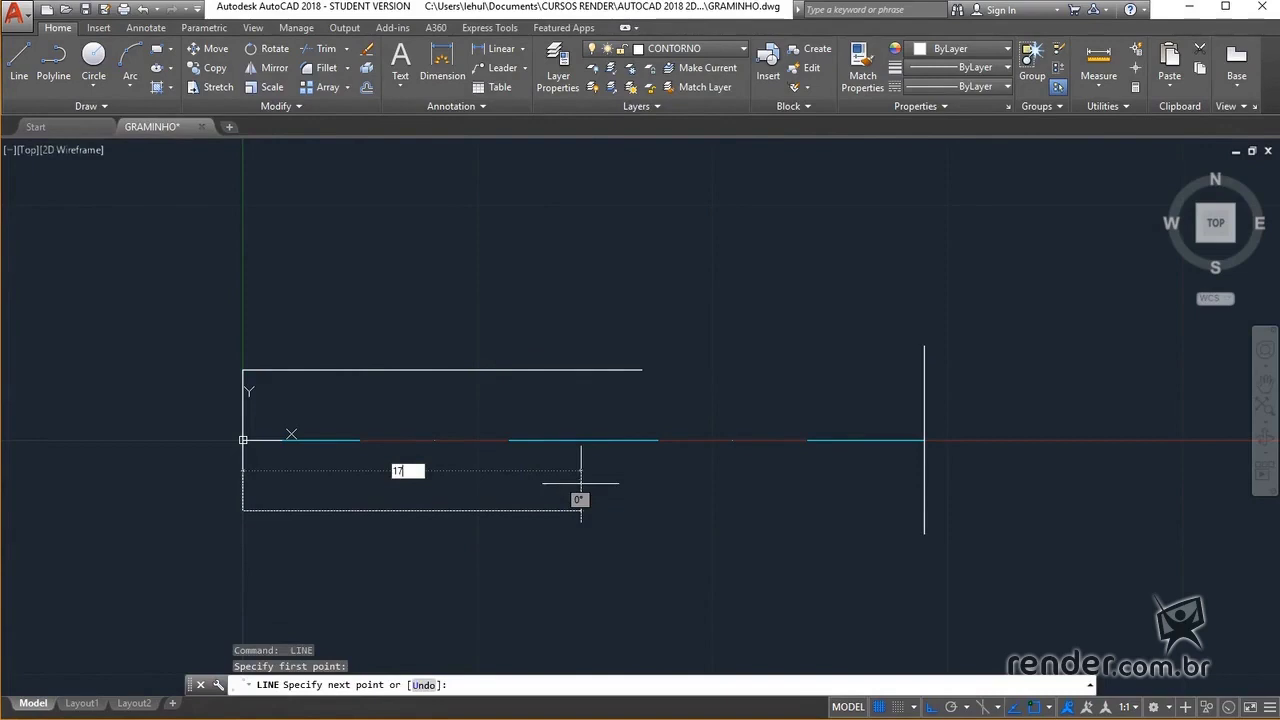
text(7)
key(Return)
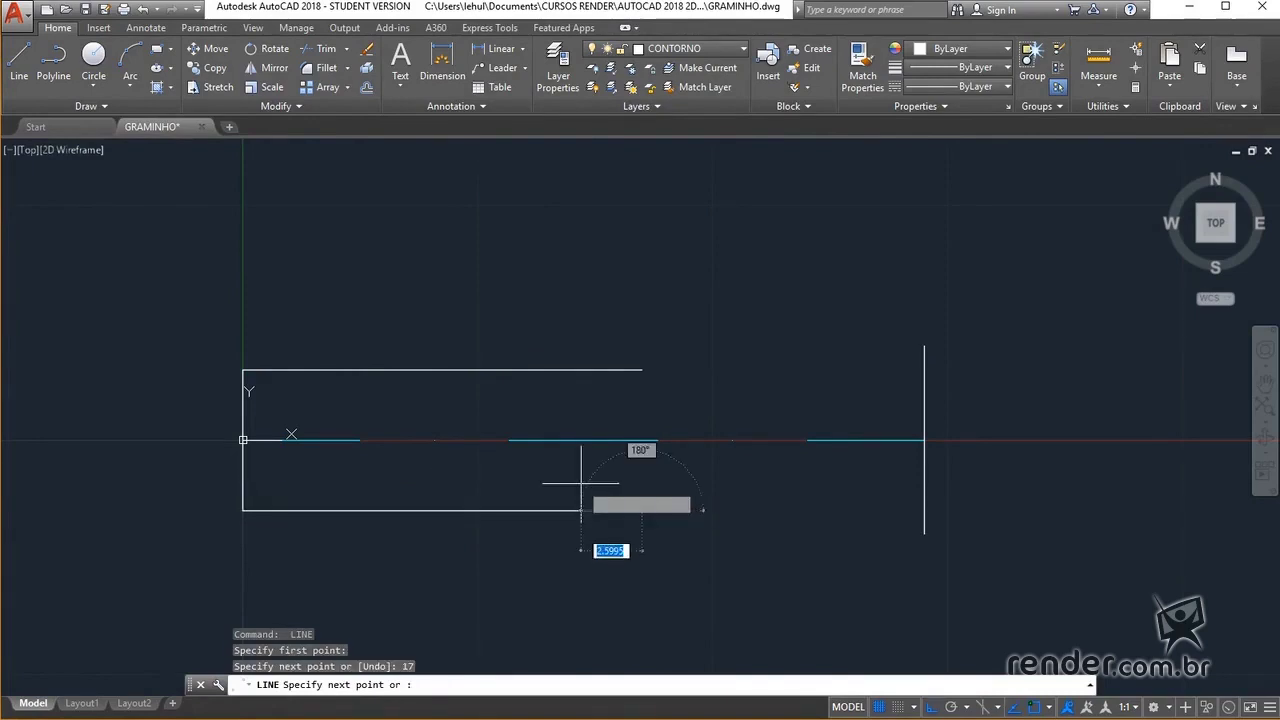
key(Escape)
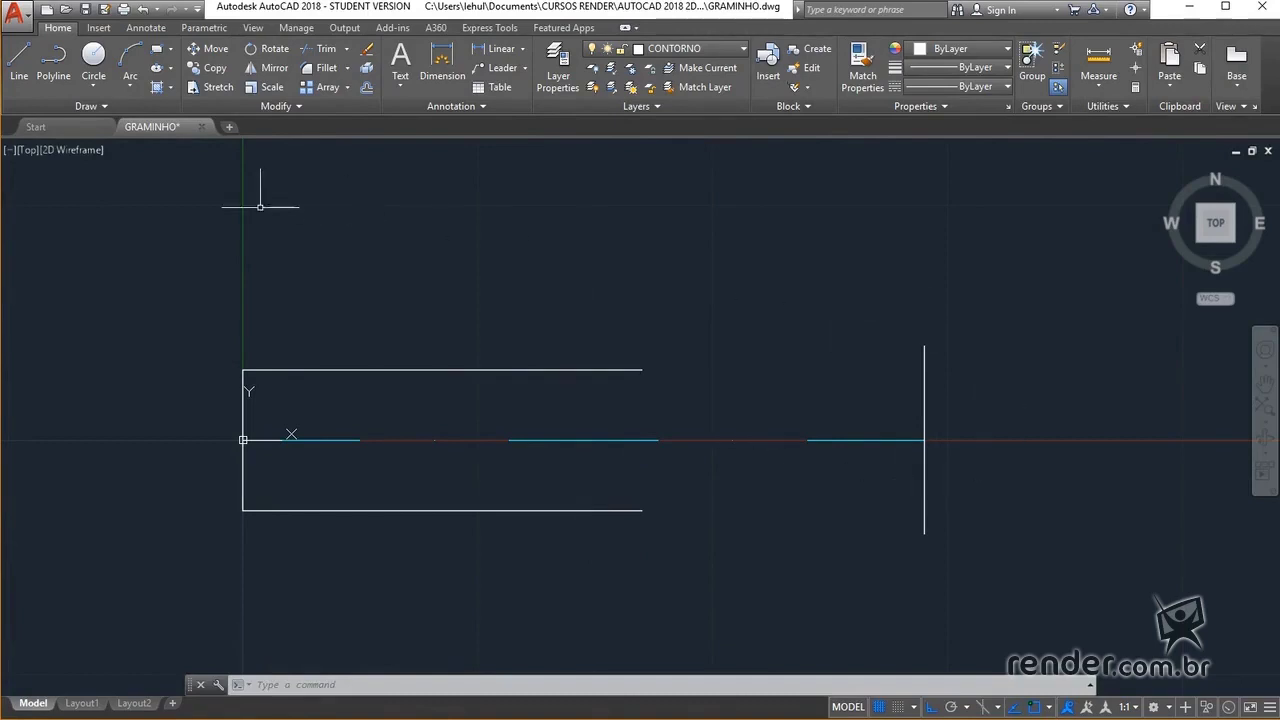
Draw a Start, Center, Angle arc from the upper end of the right vertical line, with its centre 6 units left and a 180° included angle
click(130, 87)
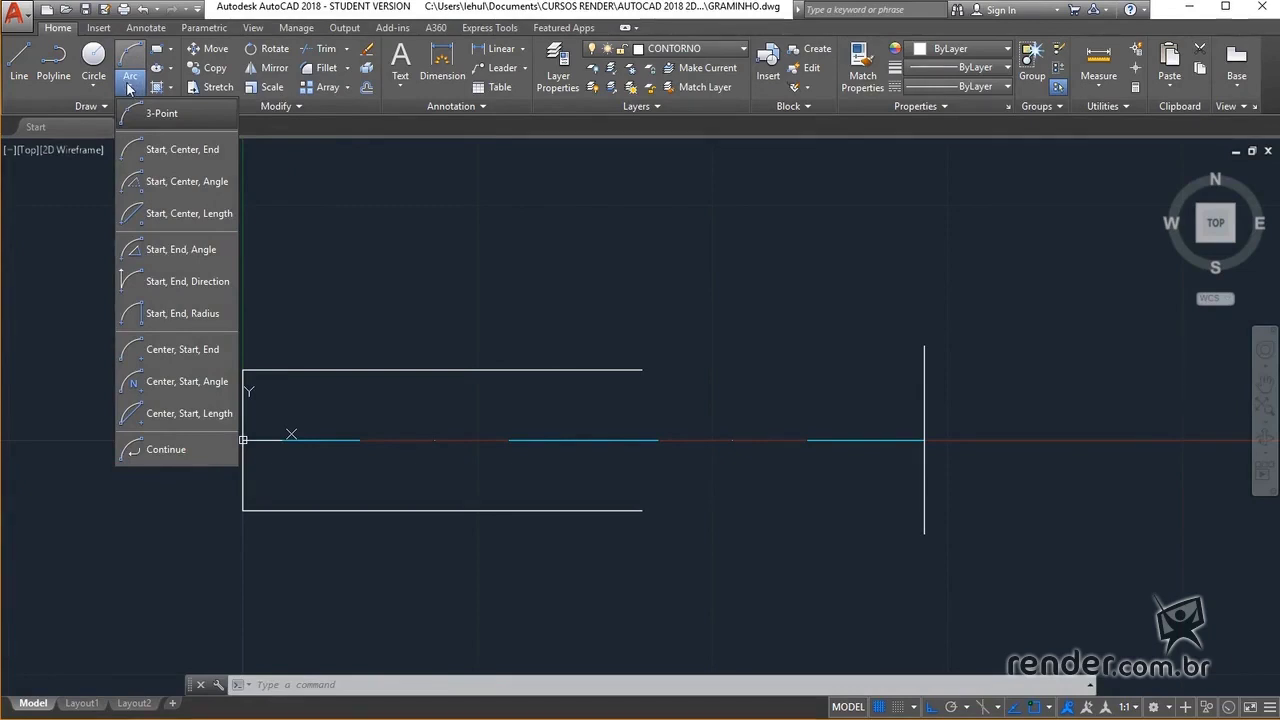
click(221, 189)
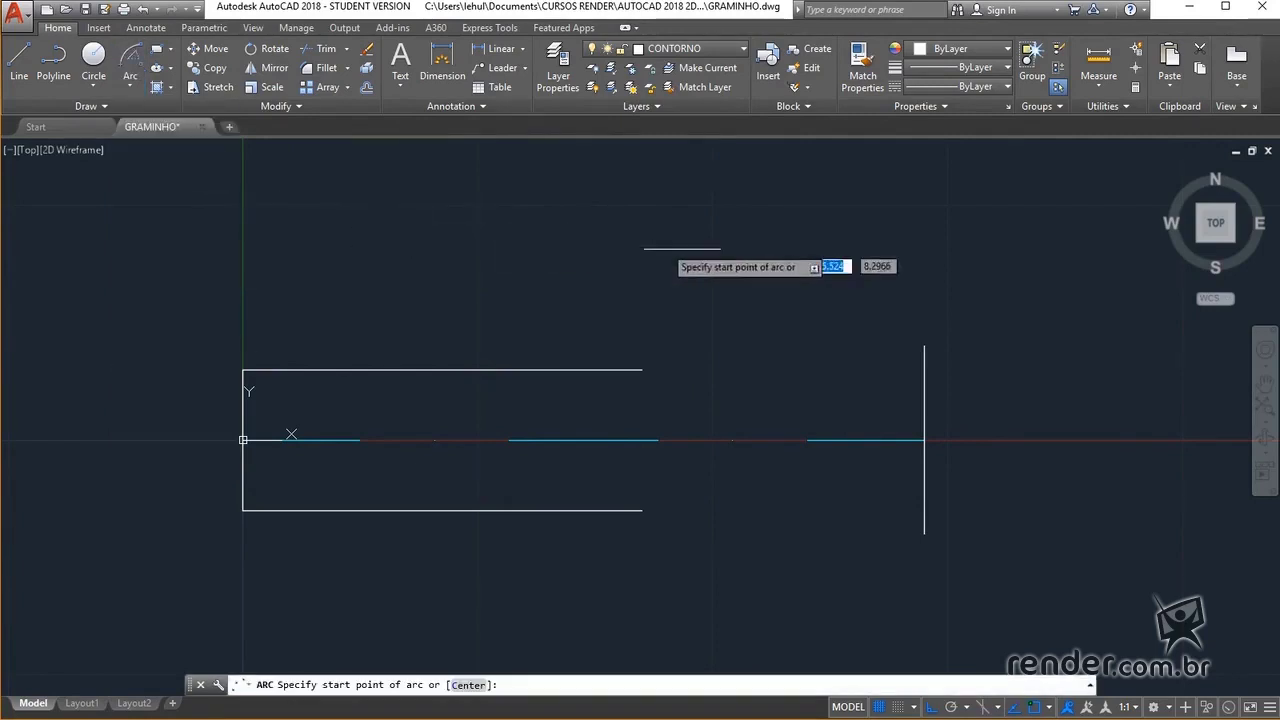
click(924, 346)
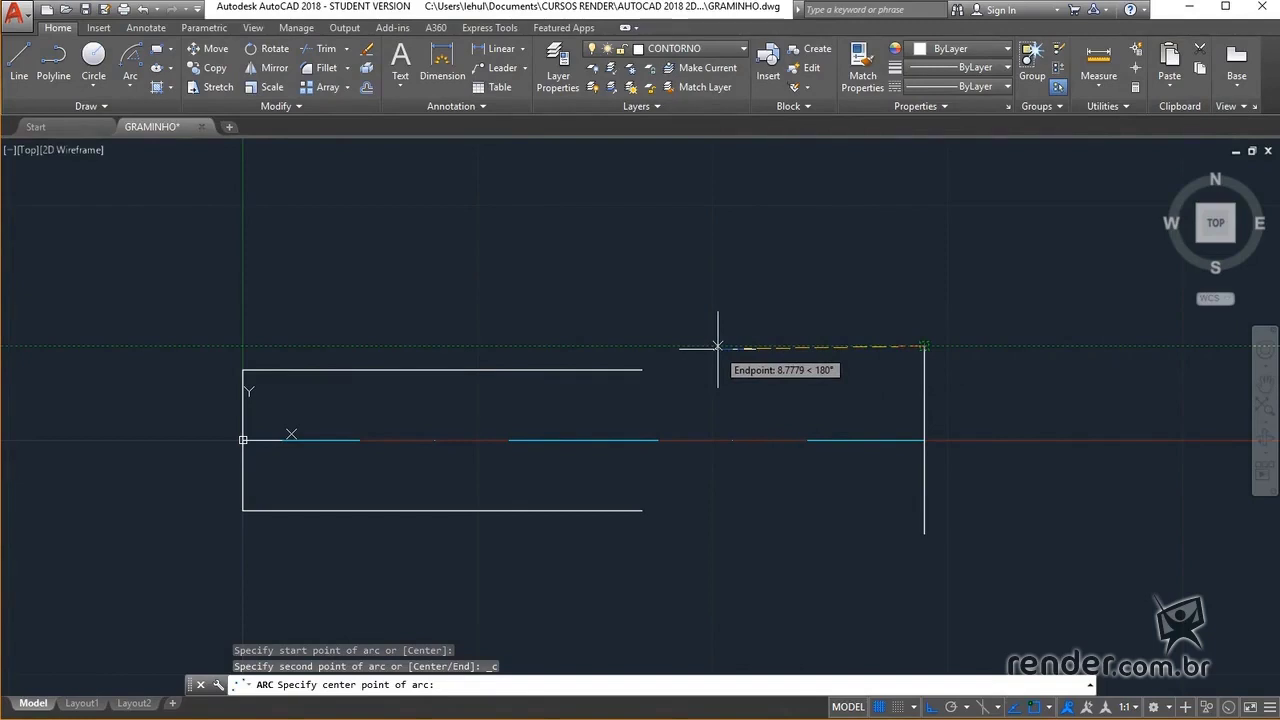
text(6)
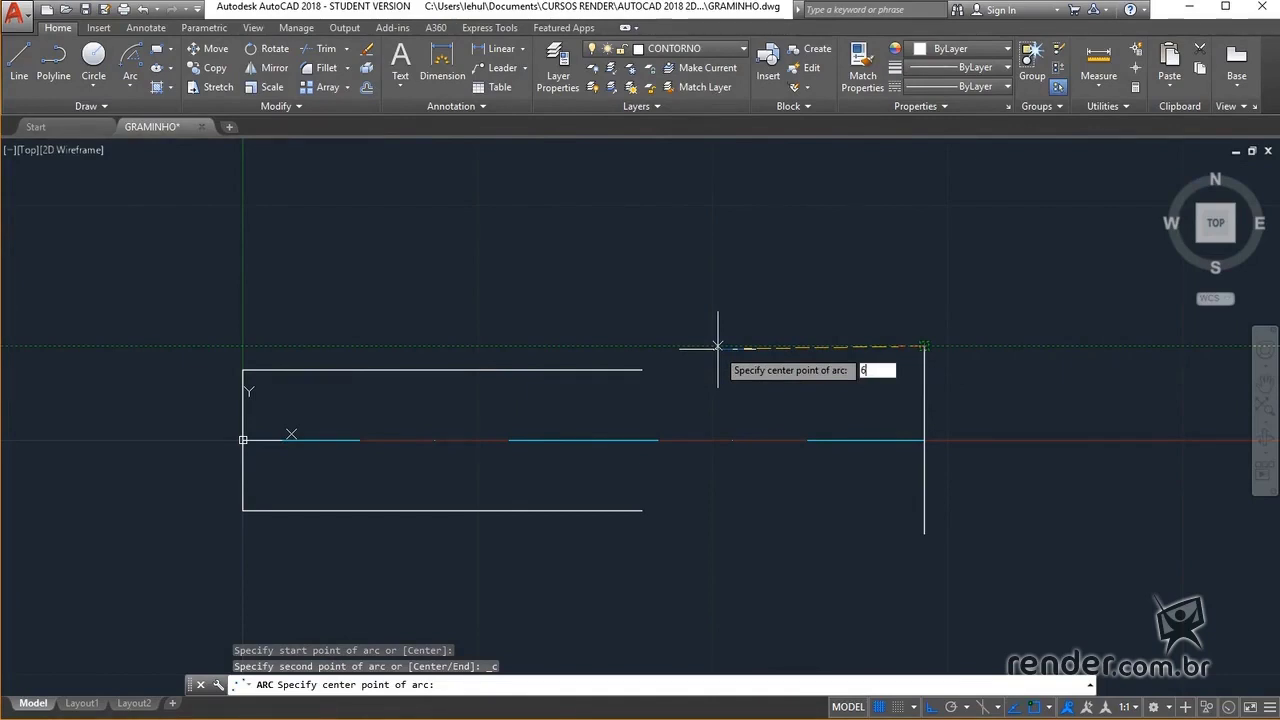
key(Return)
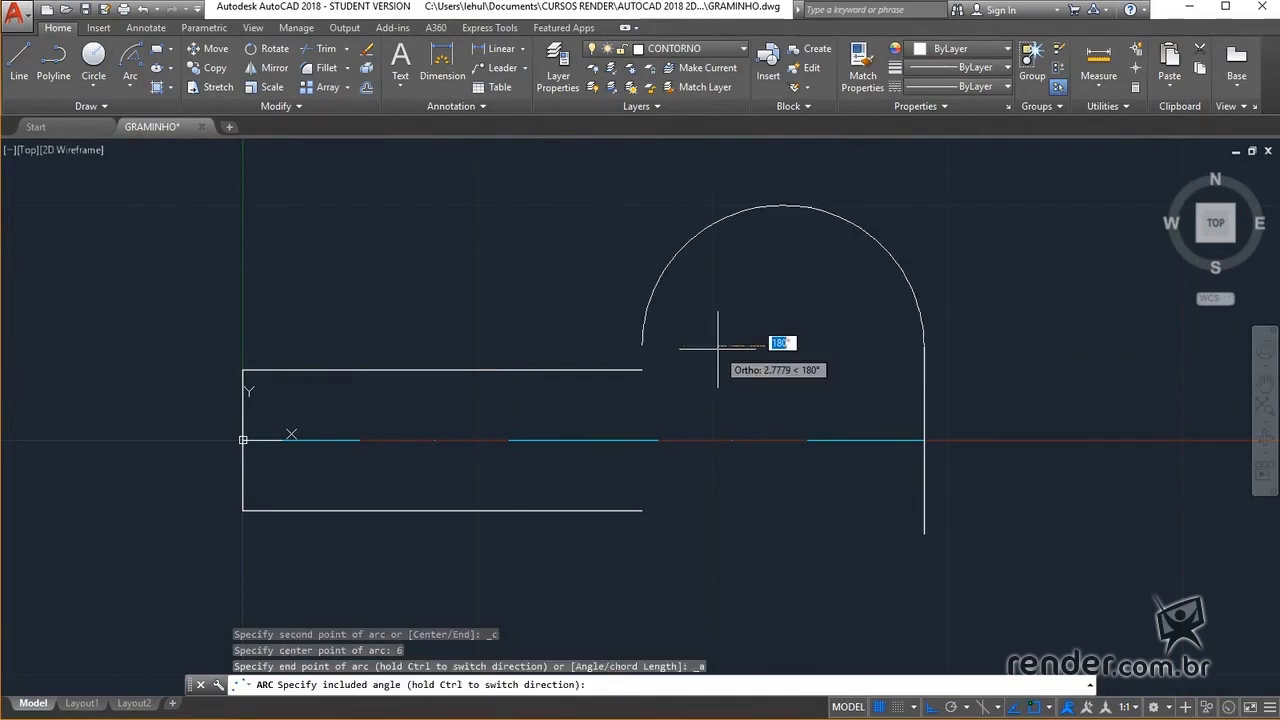
text(1)
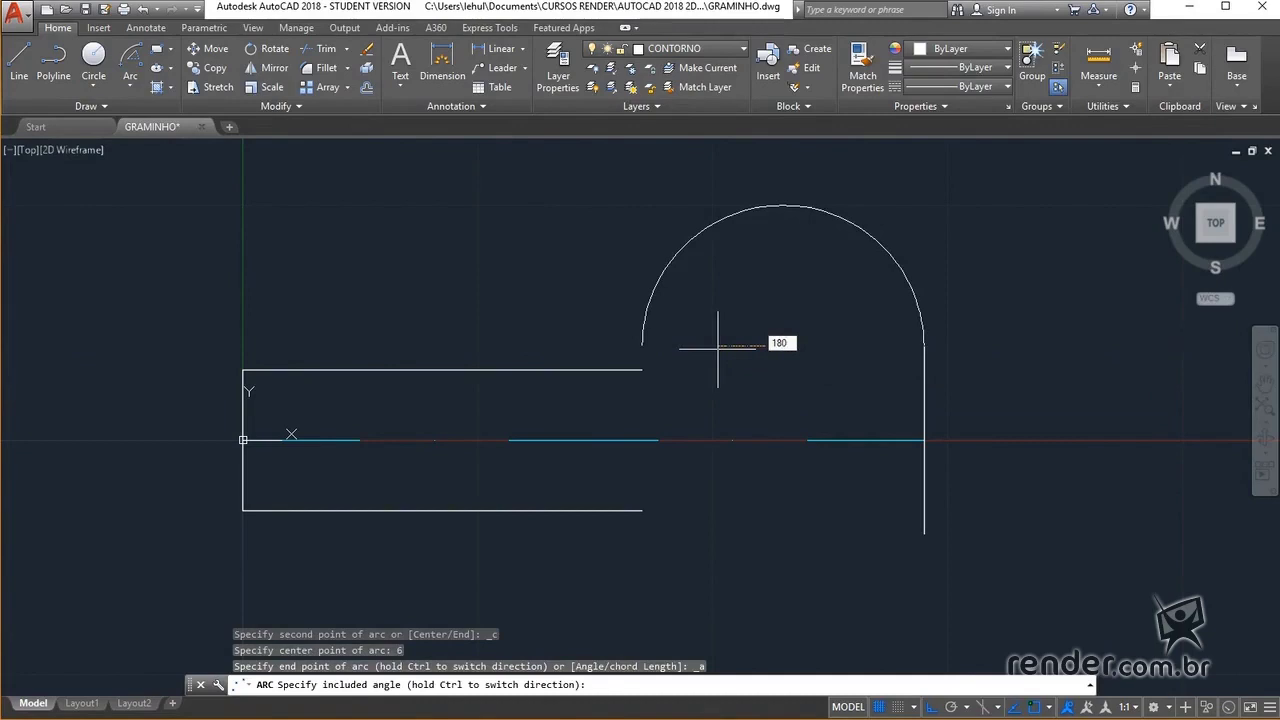
key(Return)
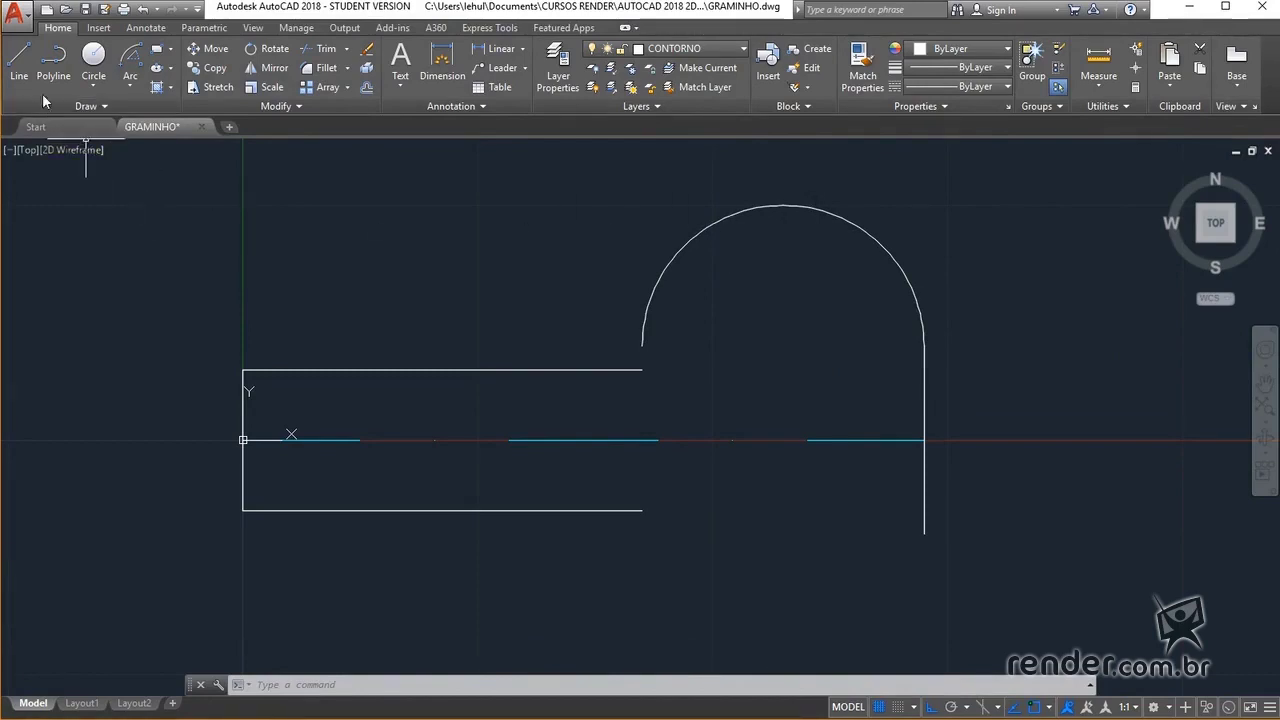
Draw an 8-unit vertical line downward from the left end of the 180° arc
click(22, 66)
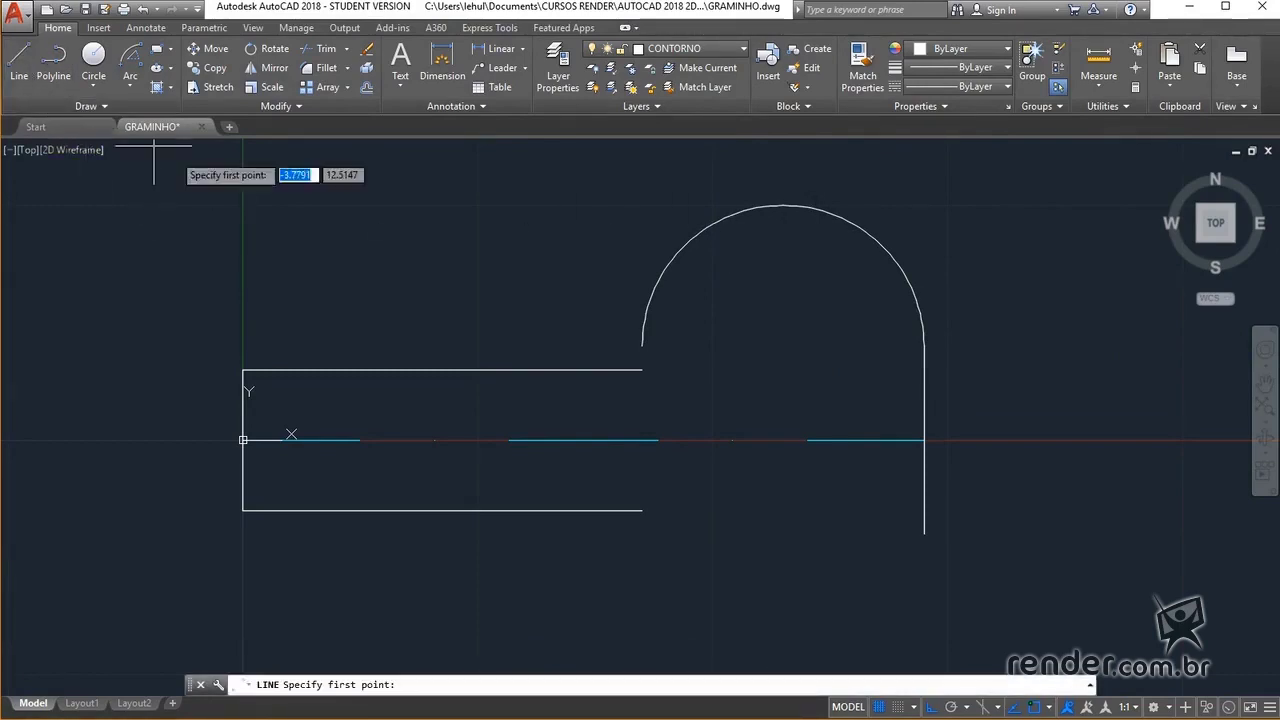
click(641, 346)
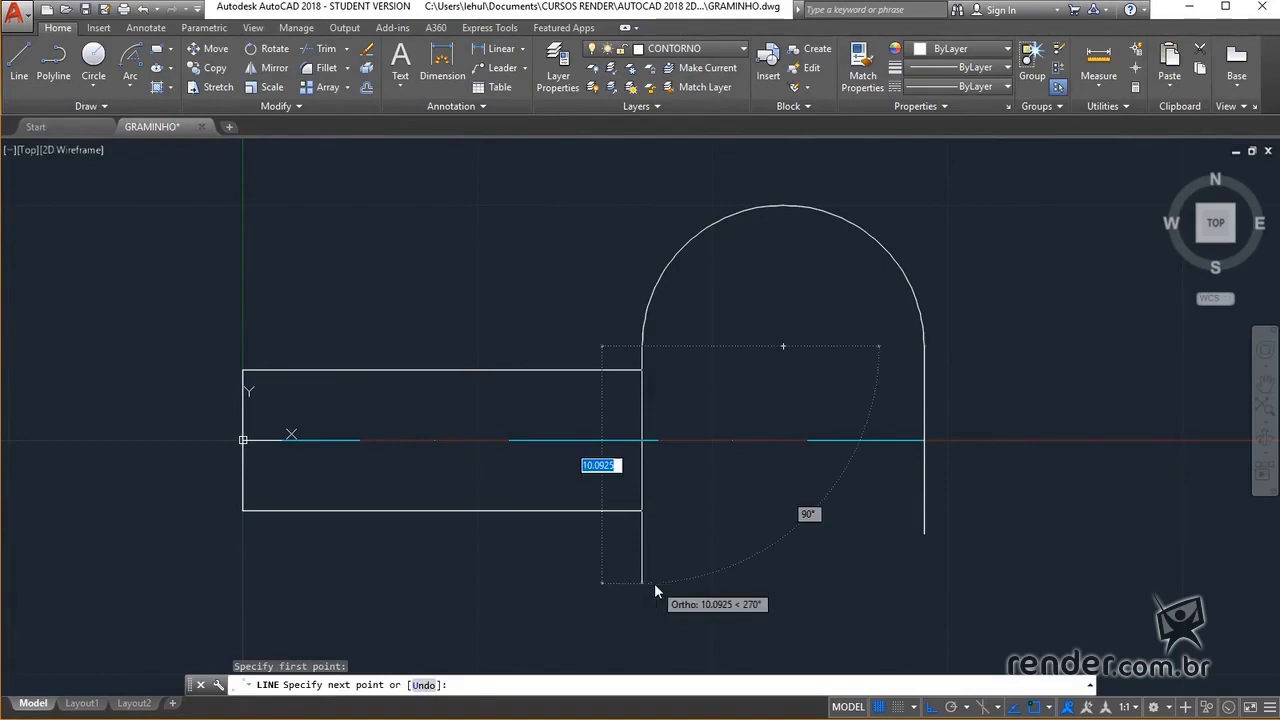
text(8)
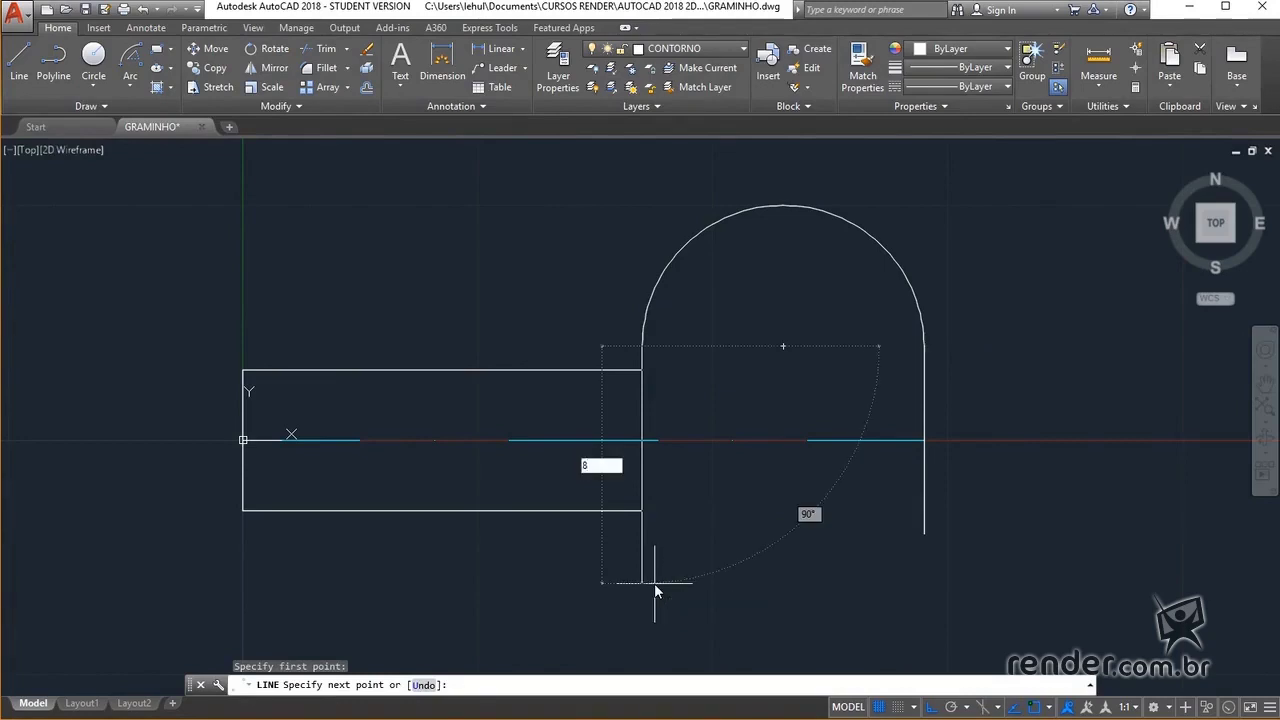
key(Return)
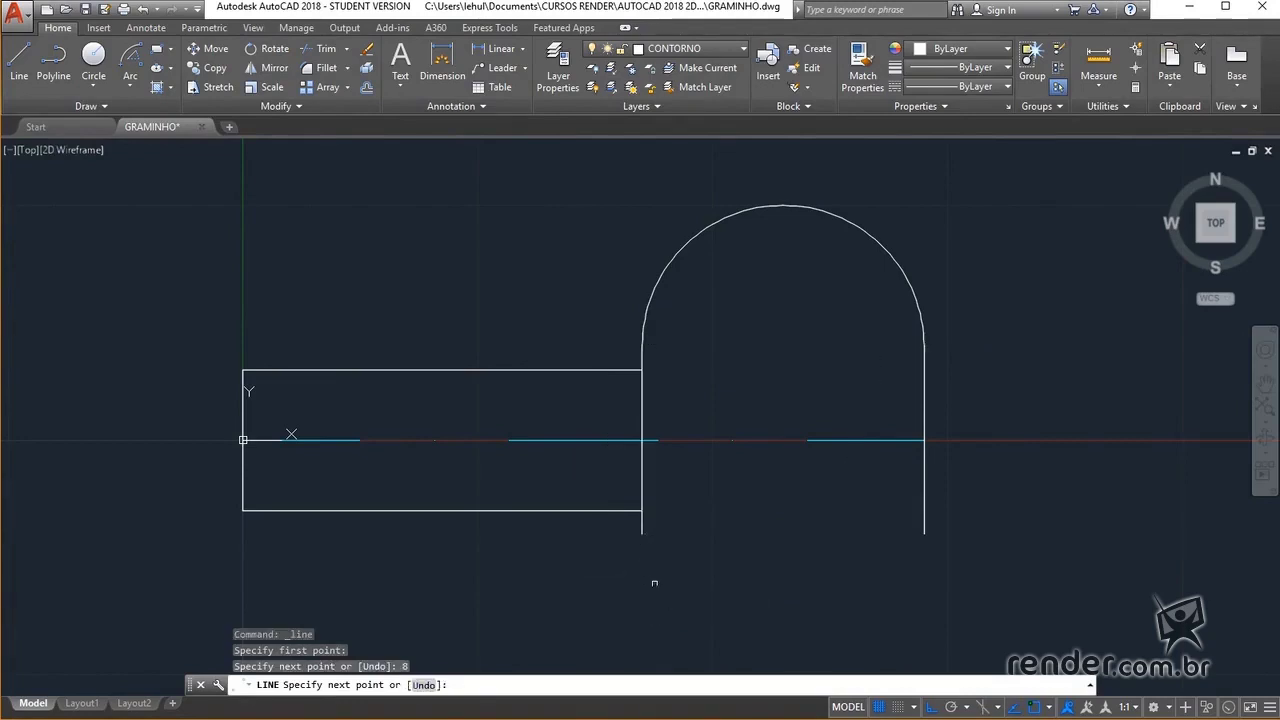
key(Escape)
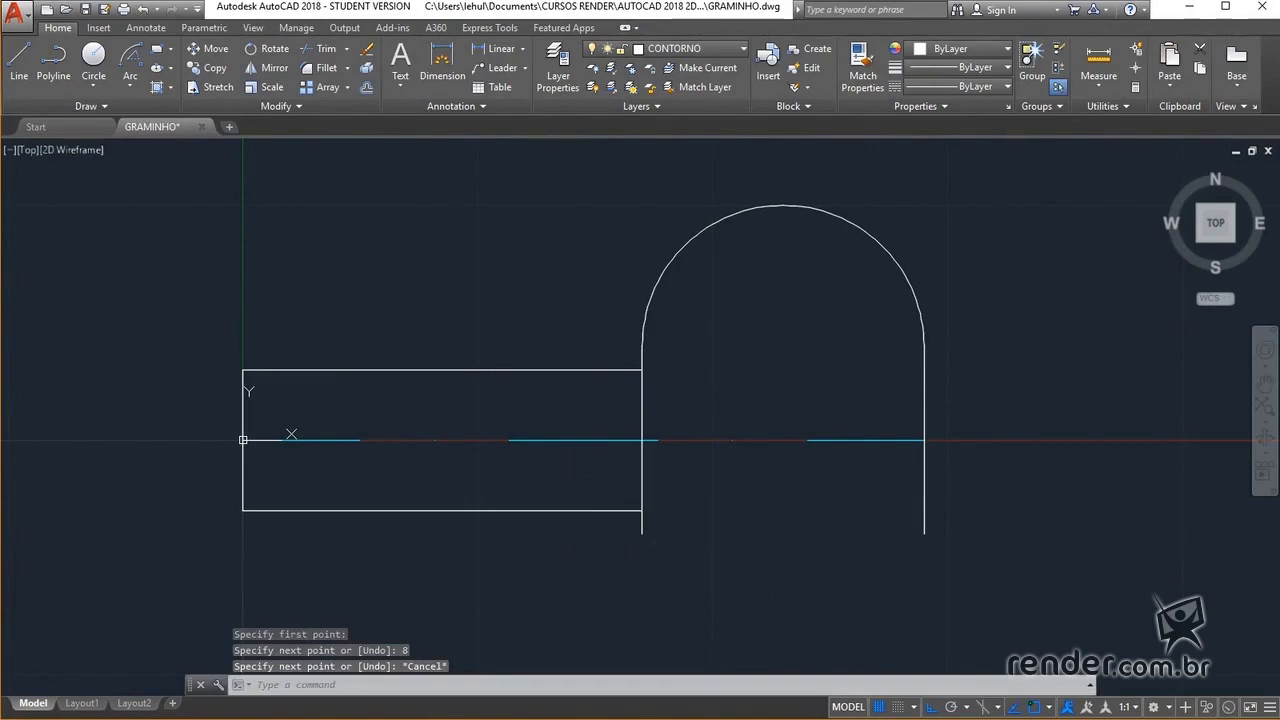
click(128, 89)
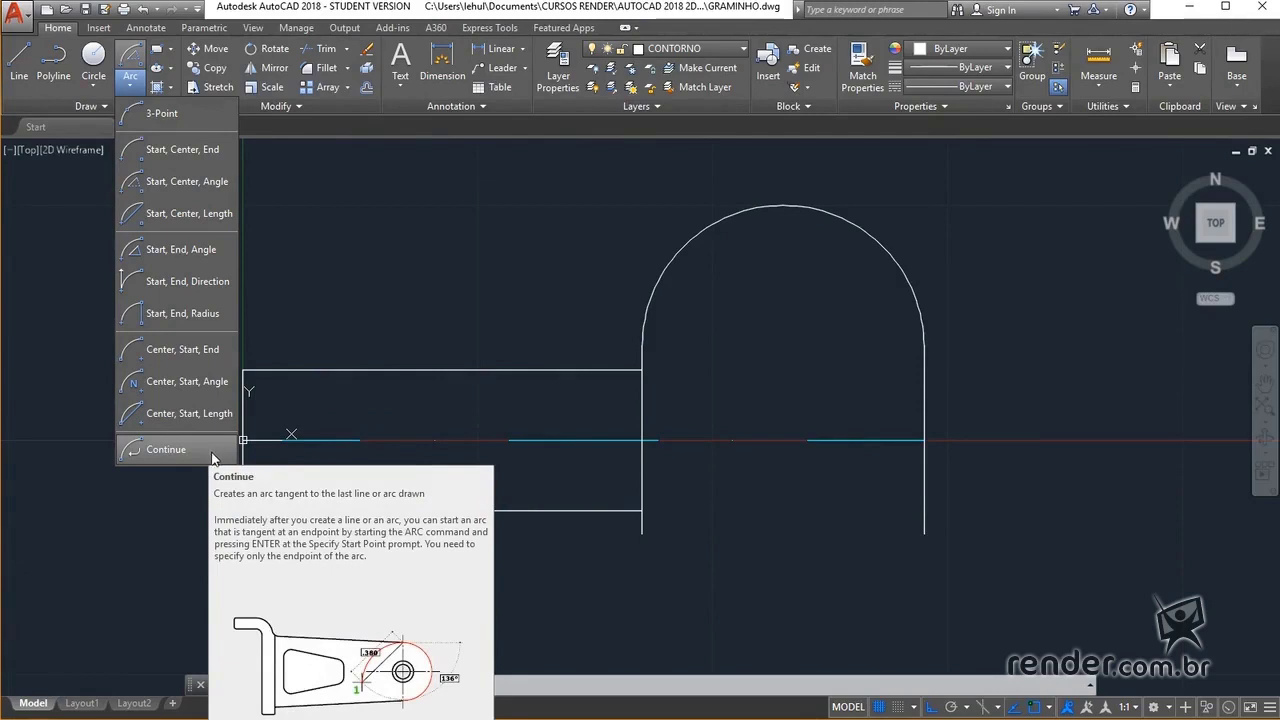
click(439, 246)
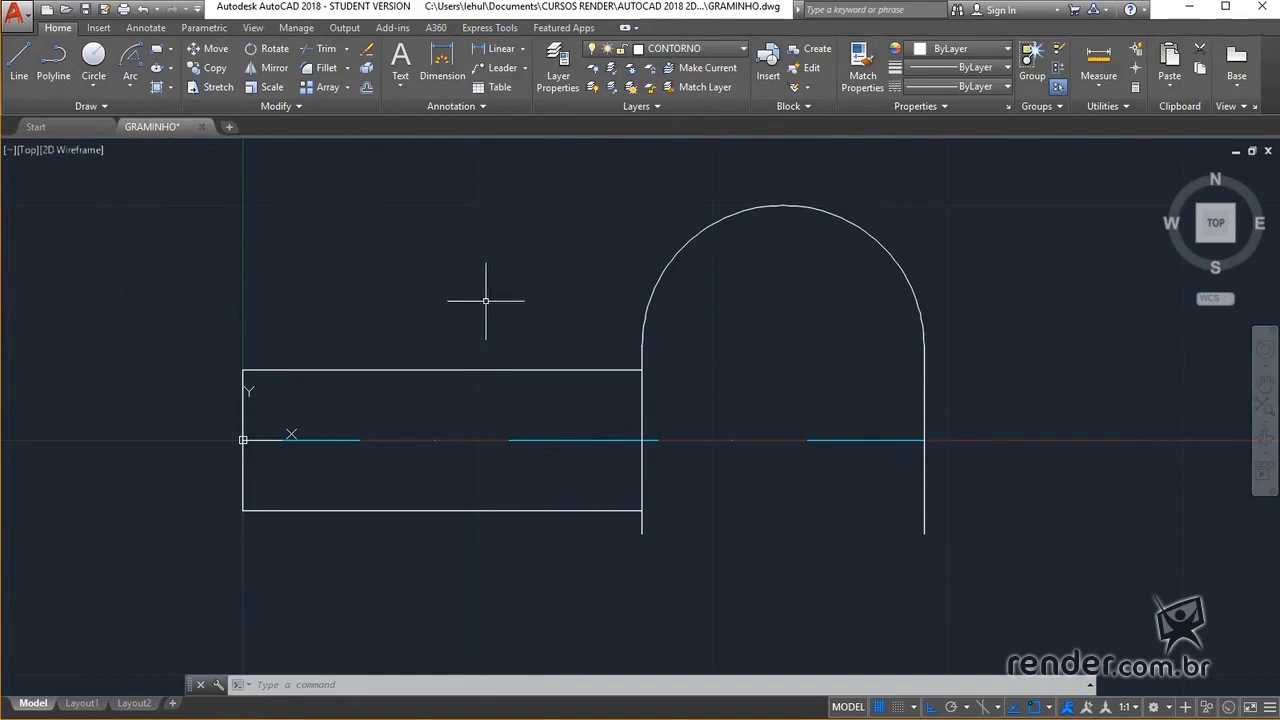
Start a polyline in the empty area left of the part with a horizontal segment to the right and an arc ending 15 units straight below
middle_drag(477, 289, 834, 293)
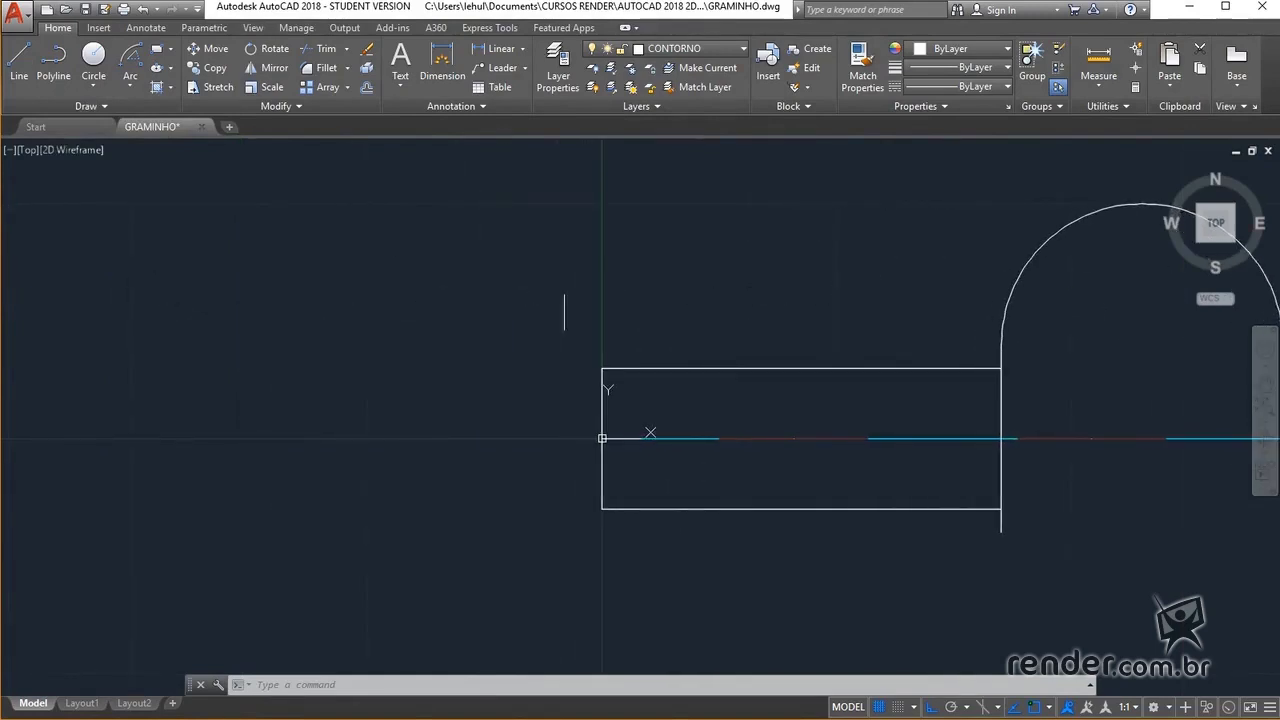
click(54, 70)
click(78, 294)
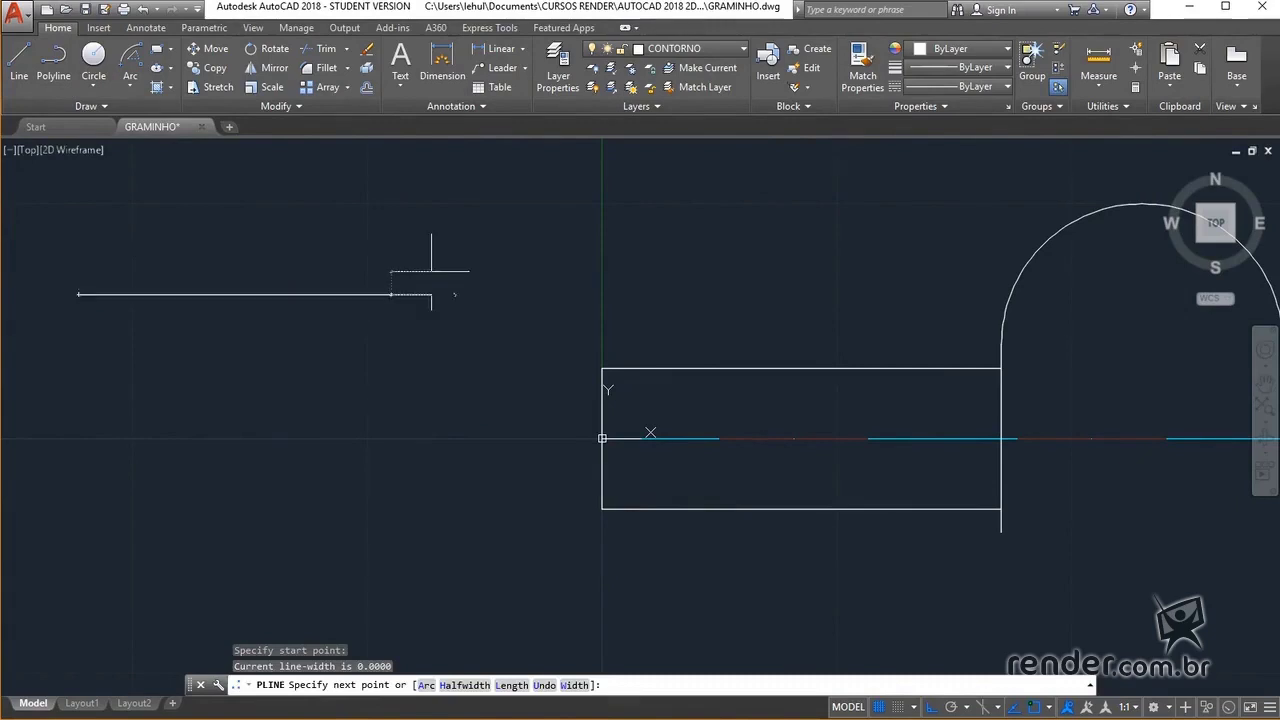
click(440, 290)
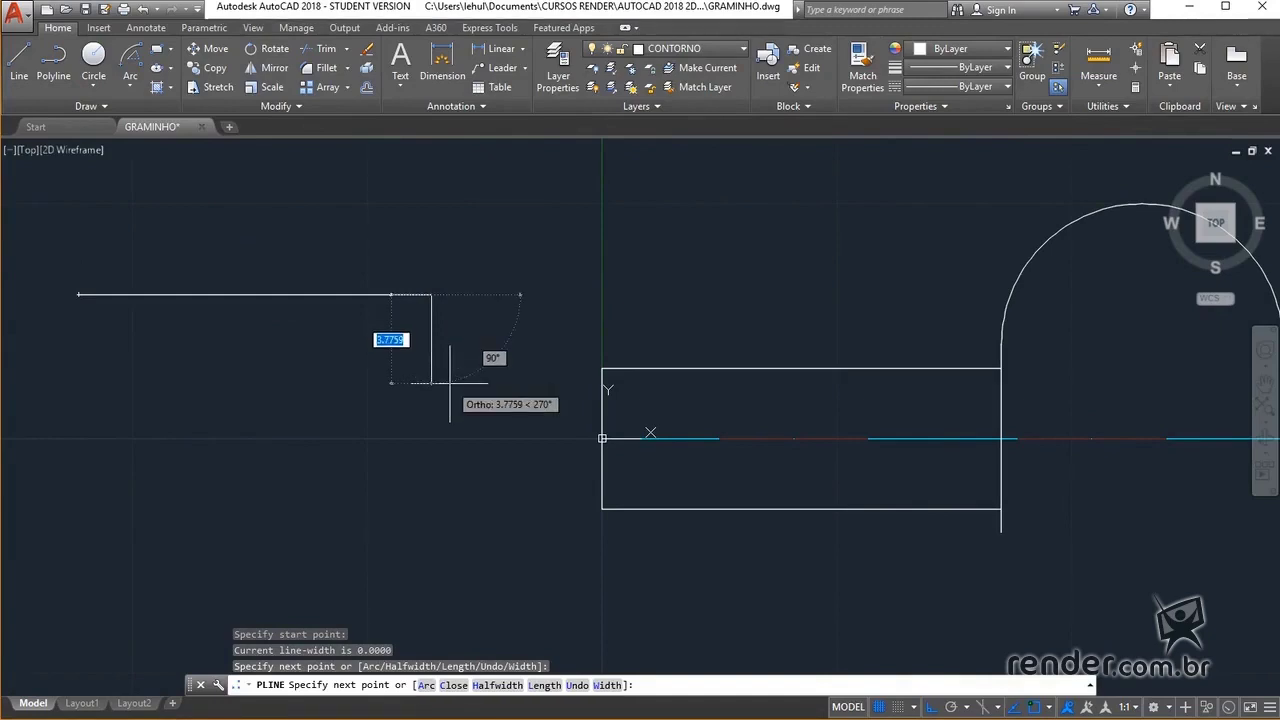
text(A)
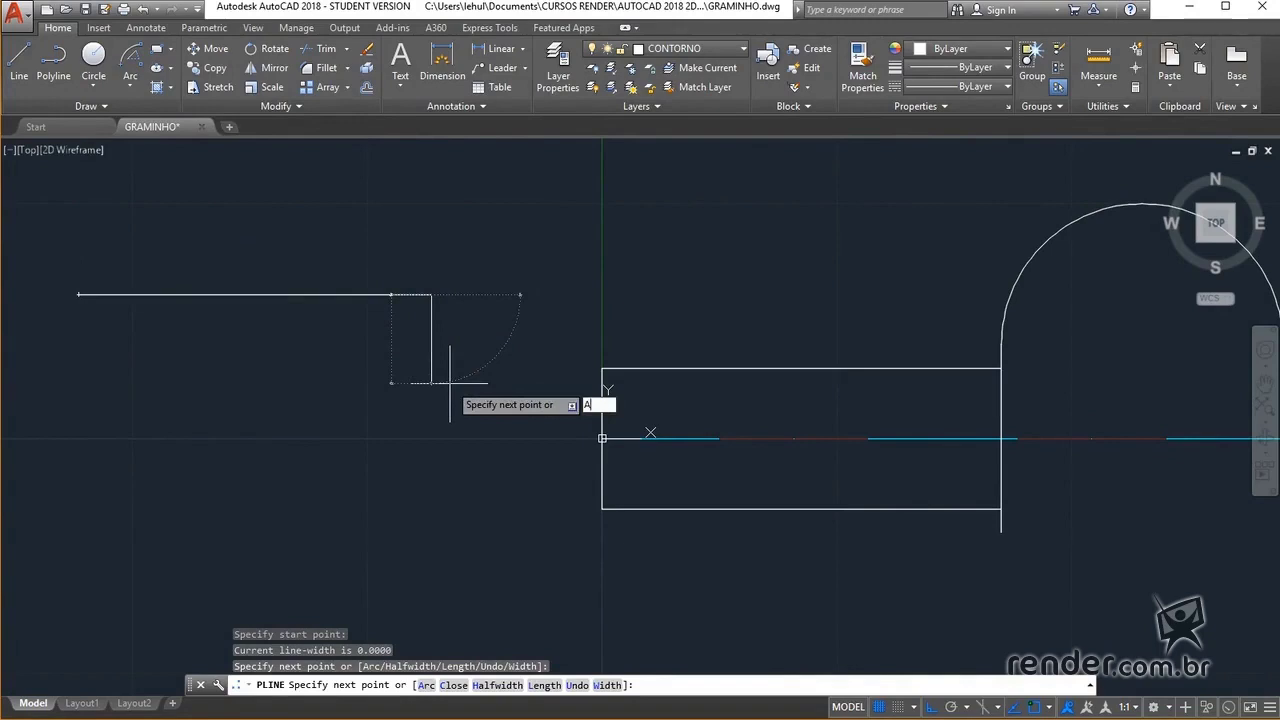
key(Return)
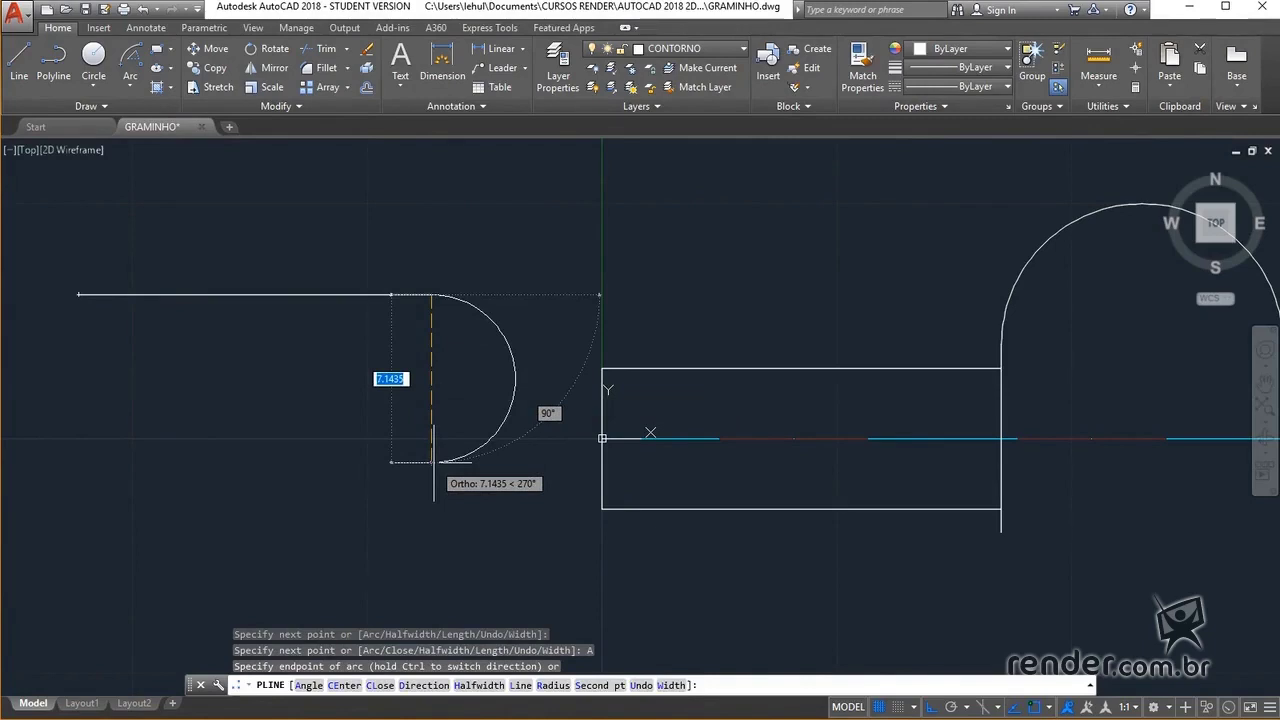
text(15)
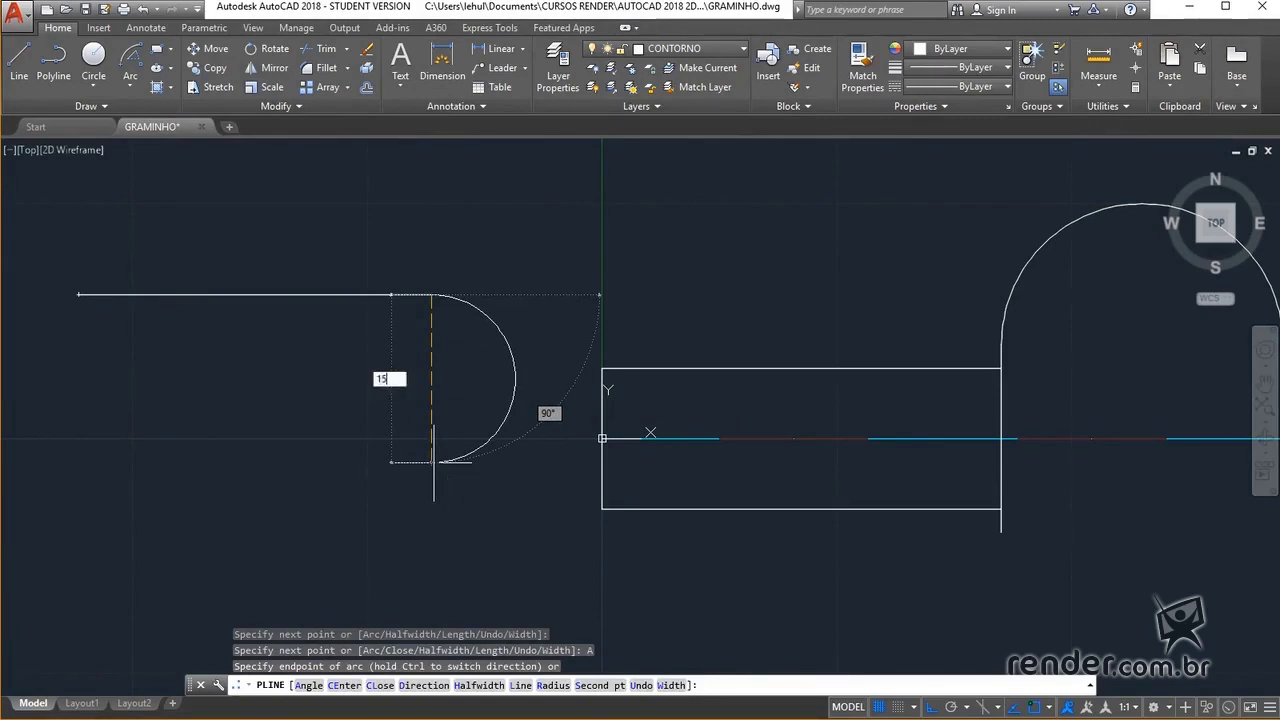
key(Return)
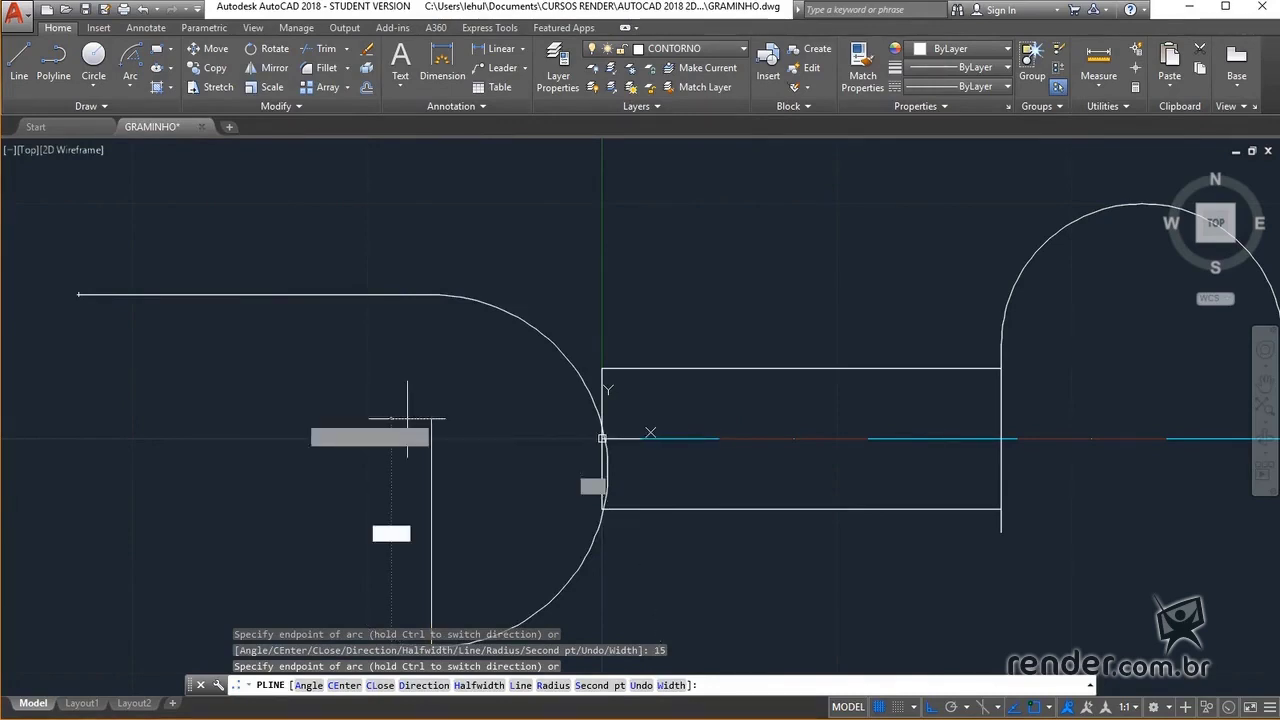
Switch the polyline back to straight segments, add one vertically upward inside the arc and one horizontally to the left, and end it
text(L)
key(Return)
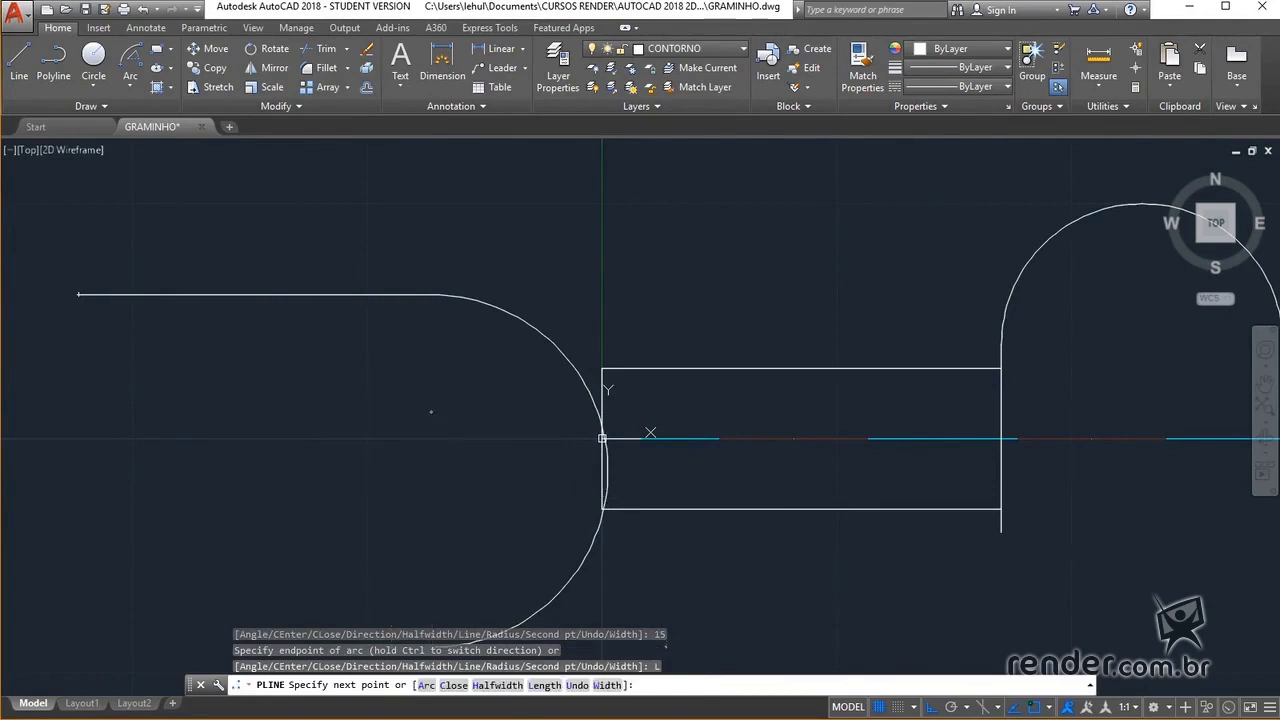
click(240, 411)
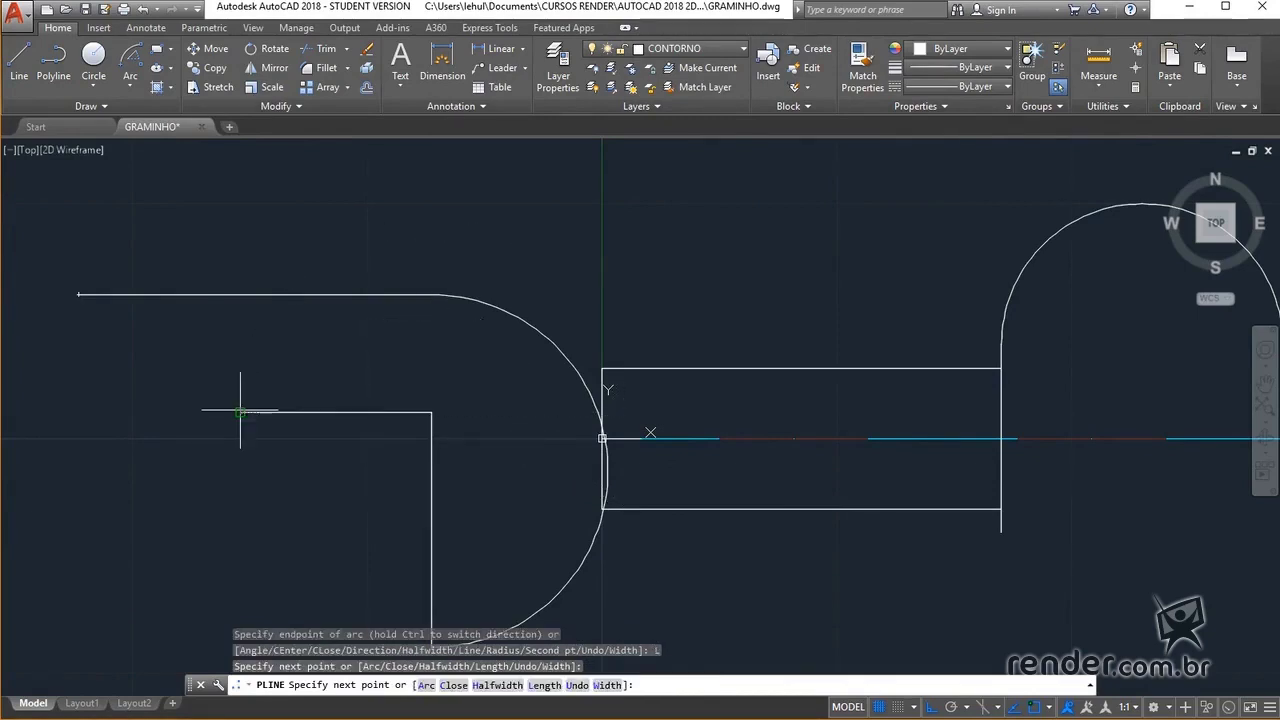
key(Escape)
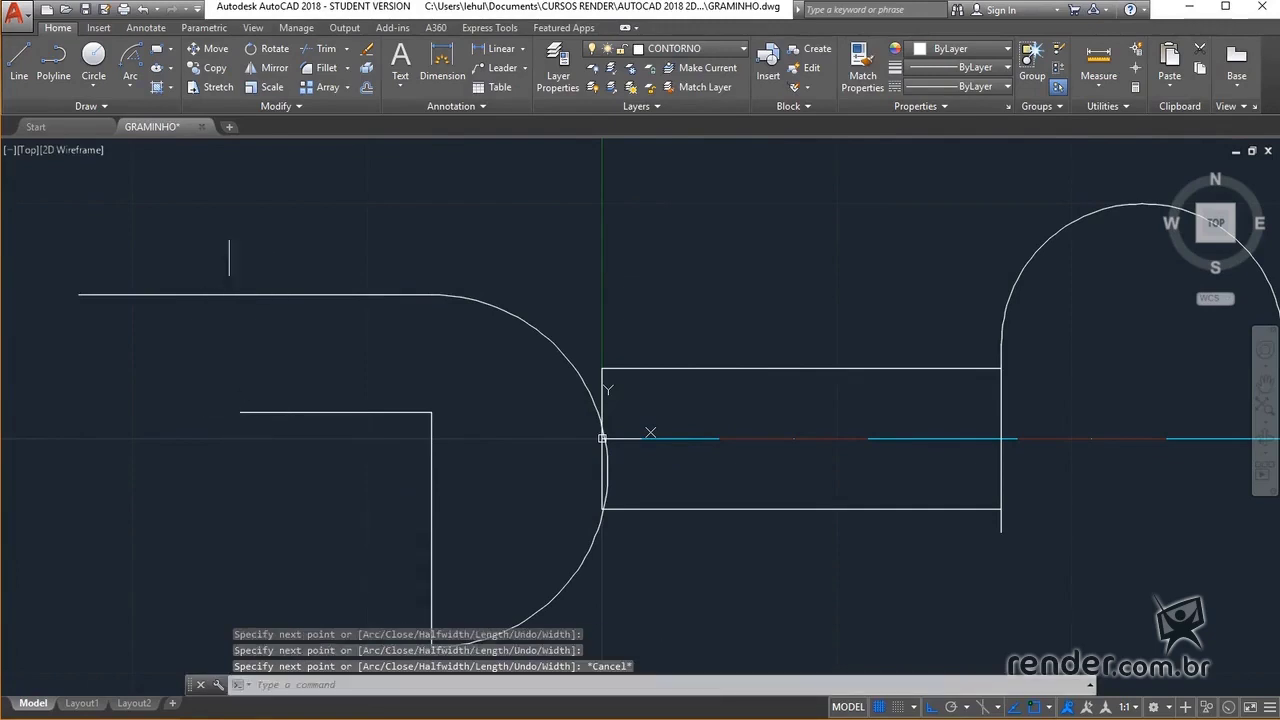
Draw an open, curled fit-point spline in the empty area below the left part of the polyline
click(109, 104)
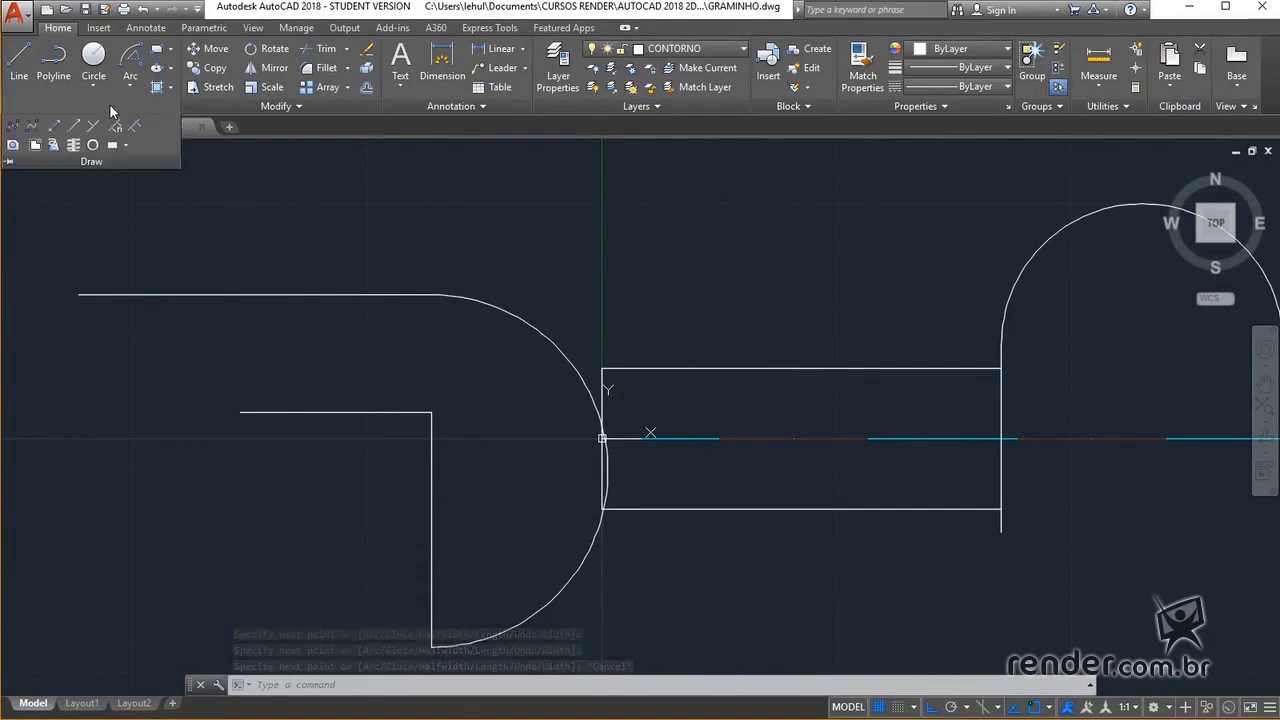
click(15, 128)
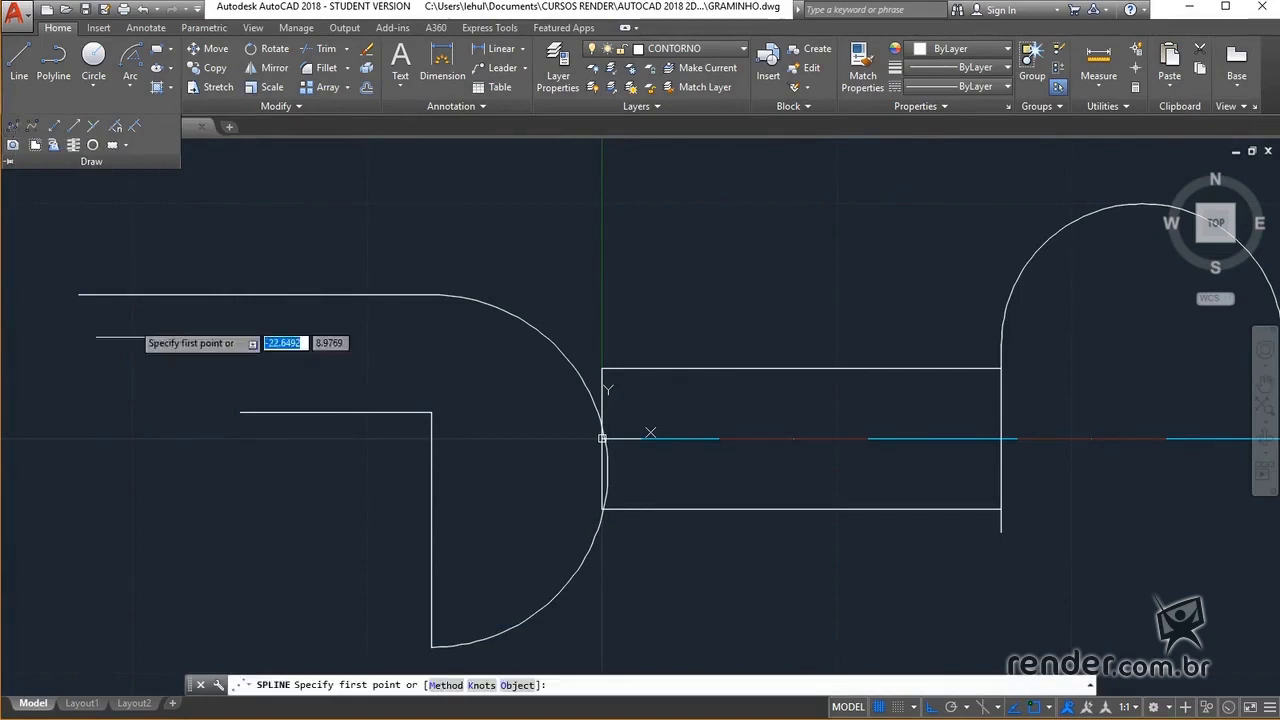
click(73, 544)
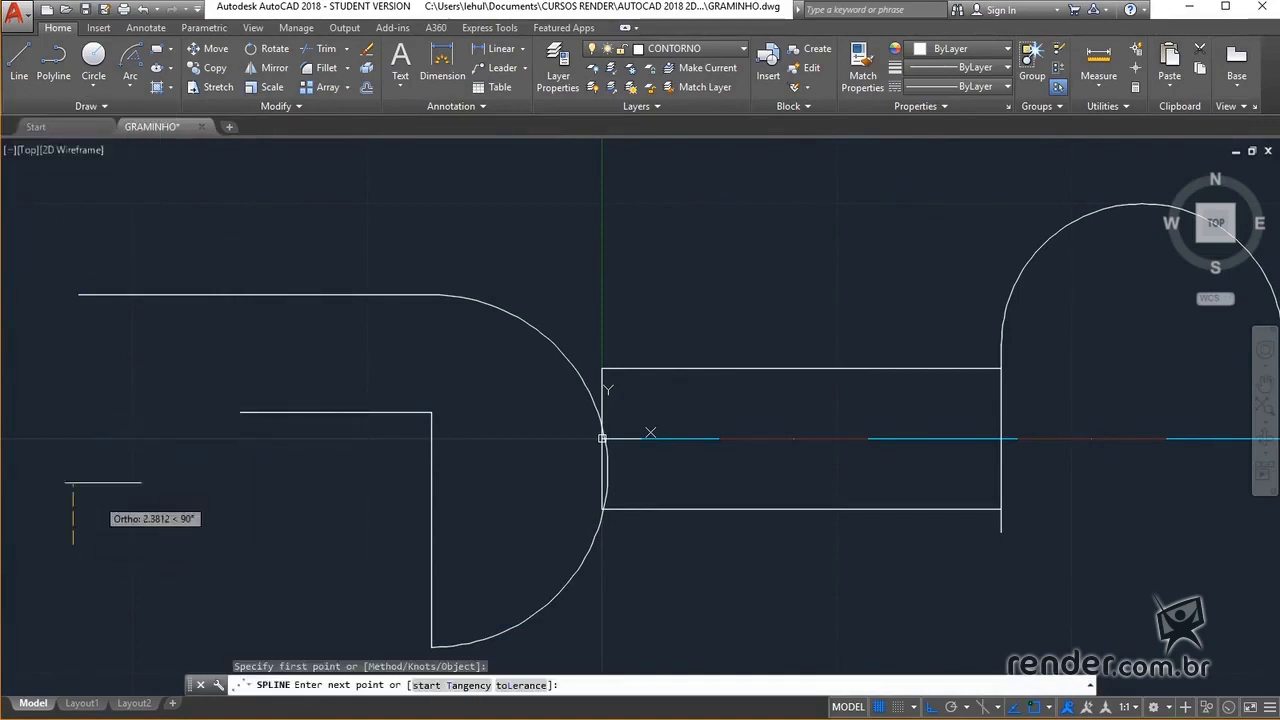
click(119, 446)
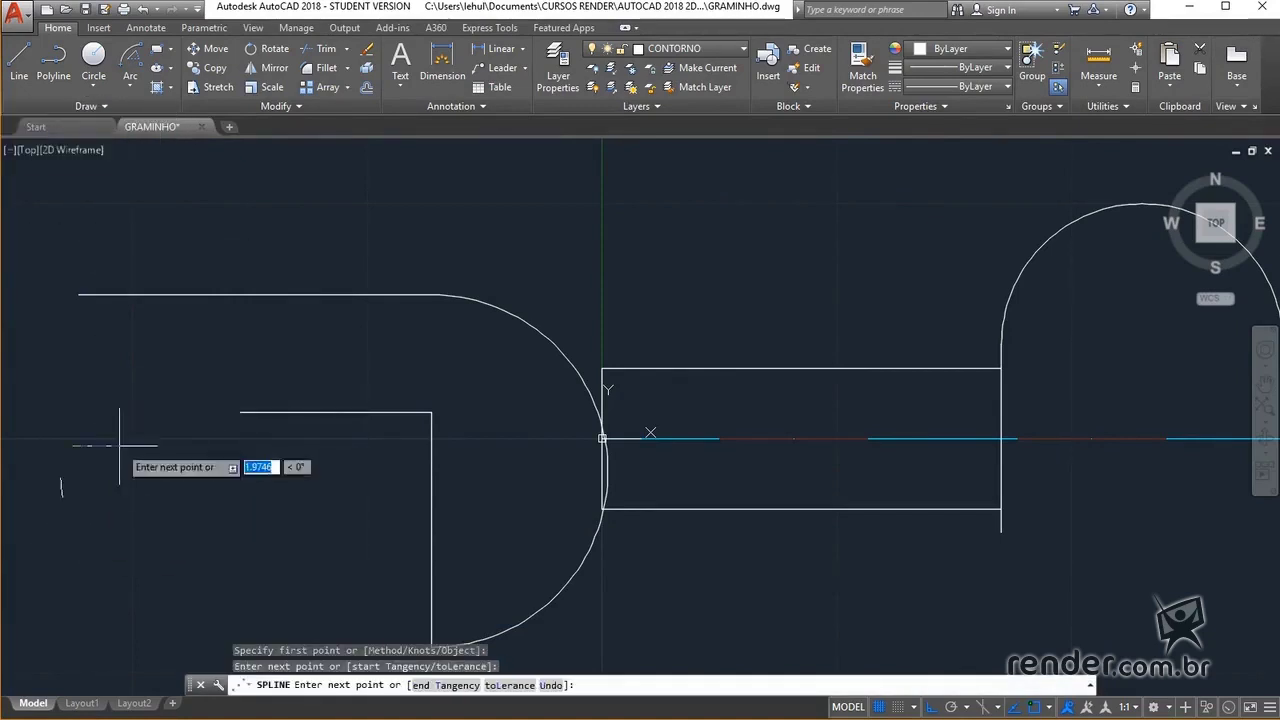
click(206, 538)
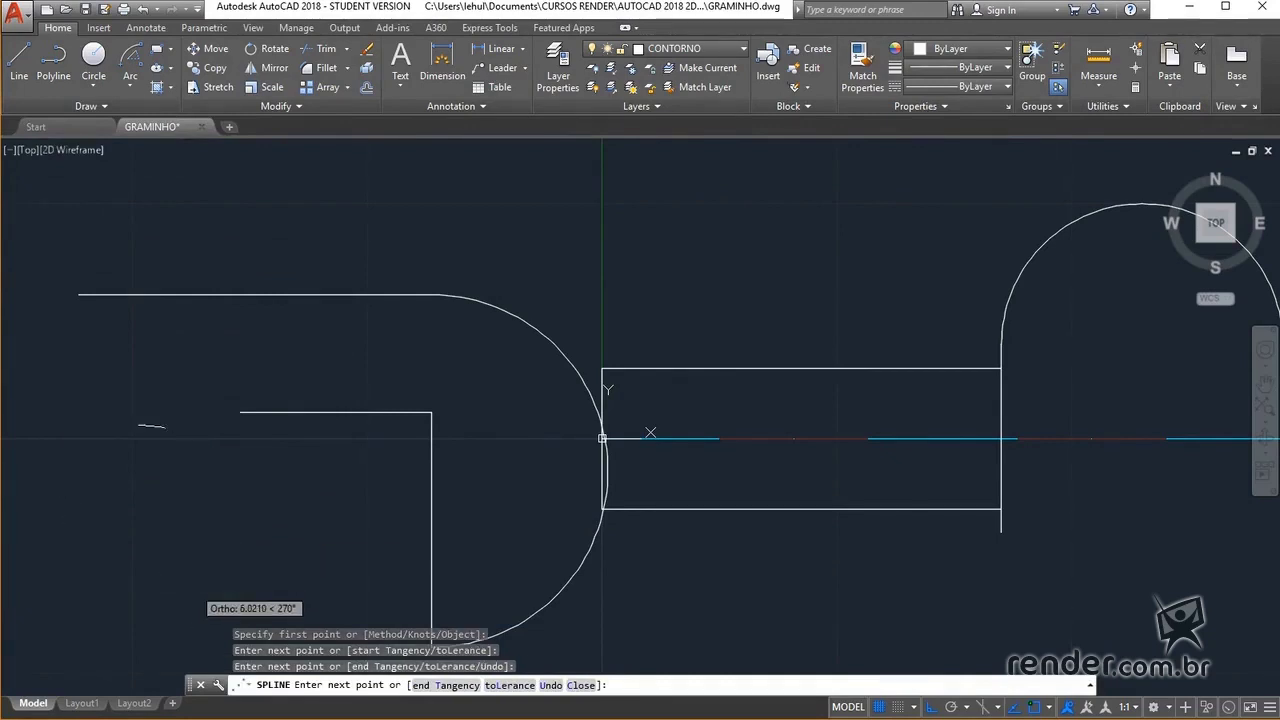
click(206, 587)
click(118, 630)
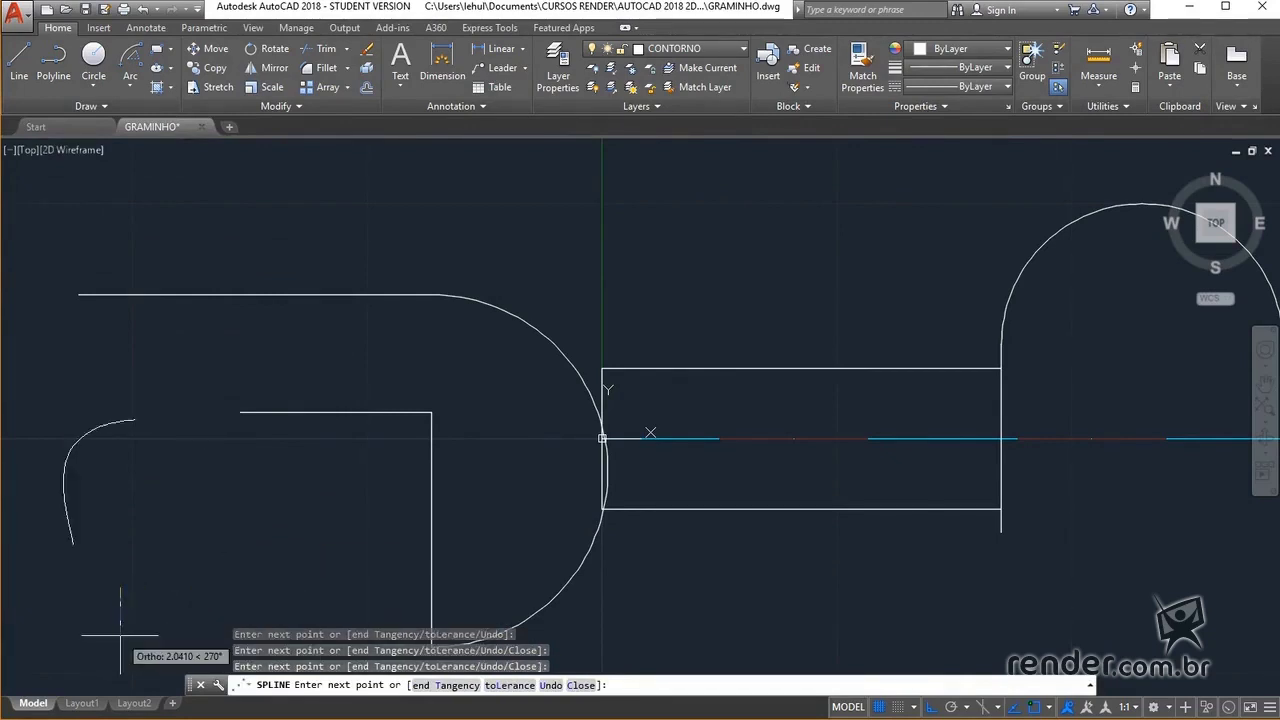
click(132, 533)
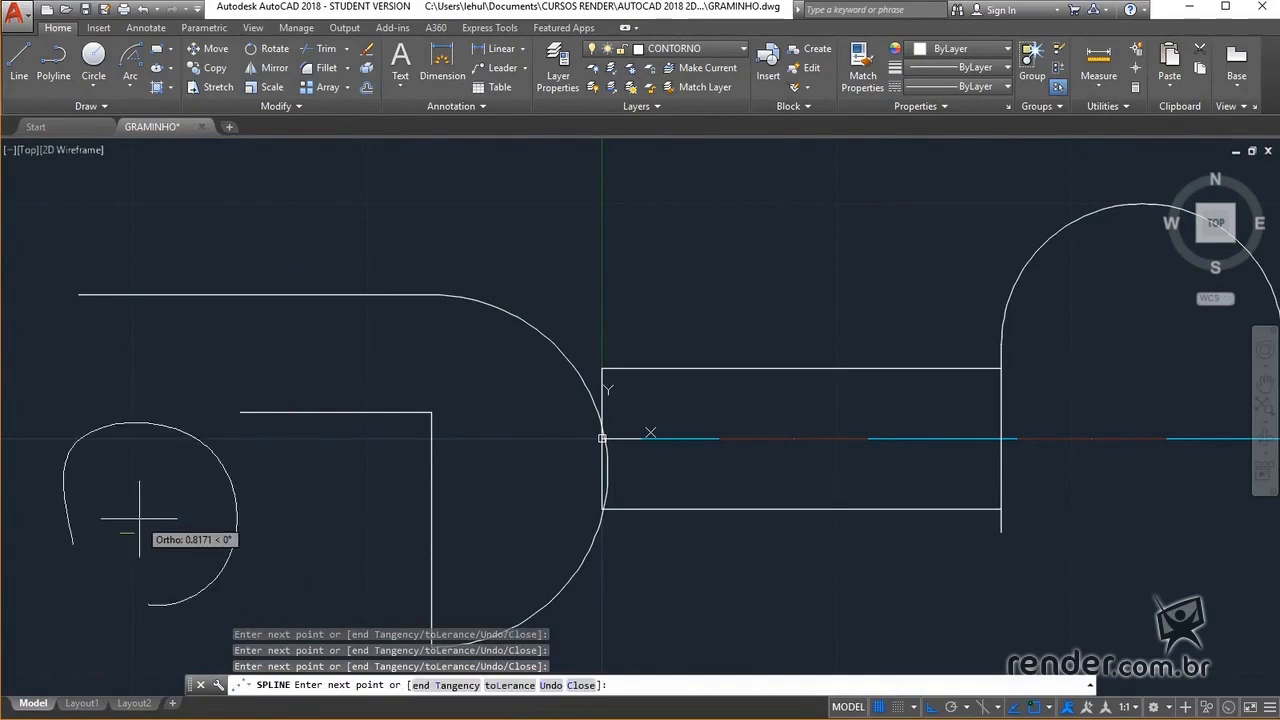
key(Return)
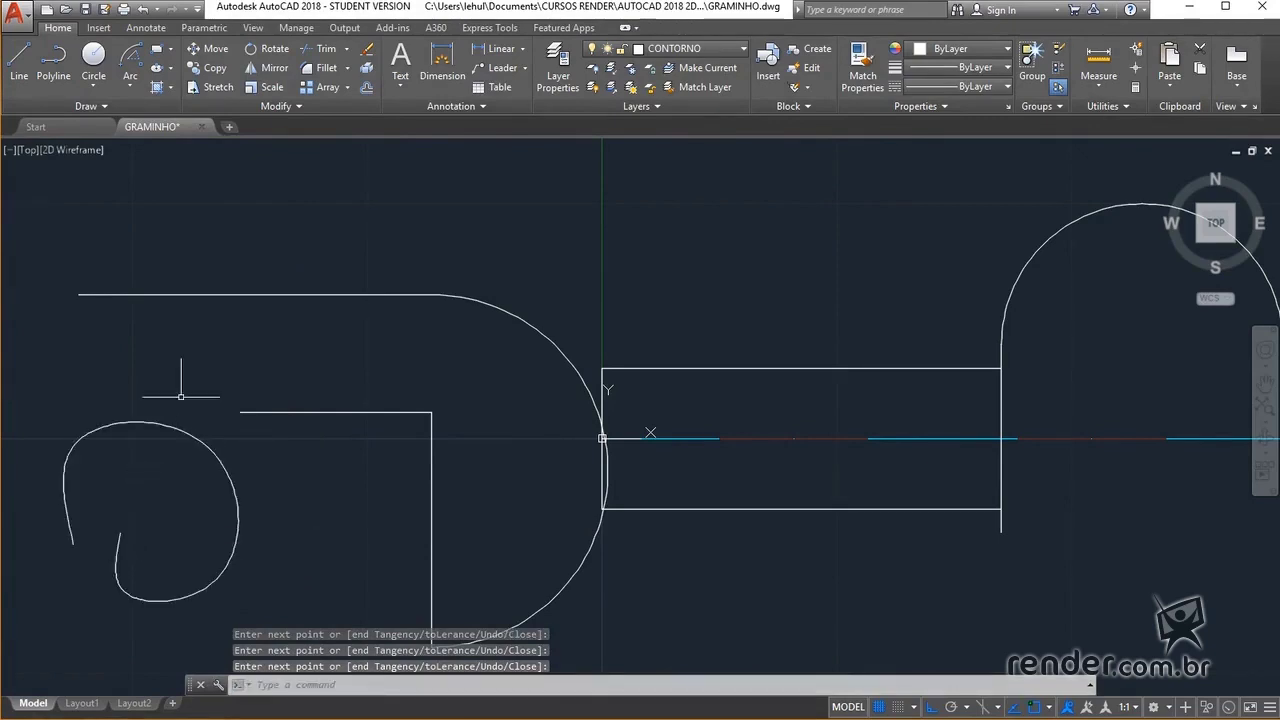
Draw a small fit-point spline loop, about 4 units wide, above the polyline's upper horizontal segment, ending back on its start point
click(104, 106)
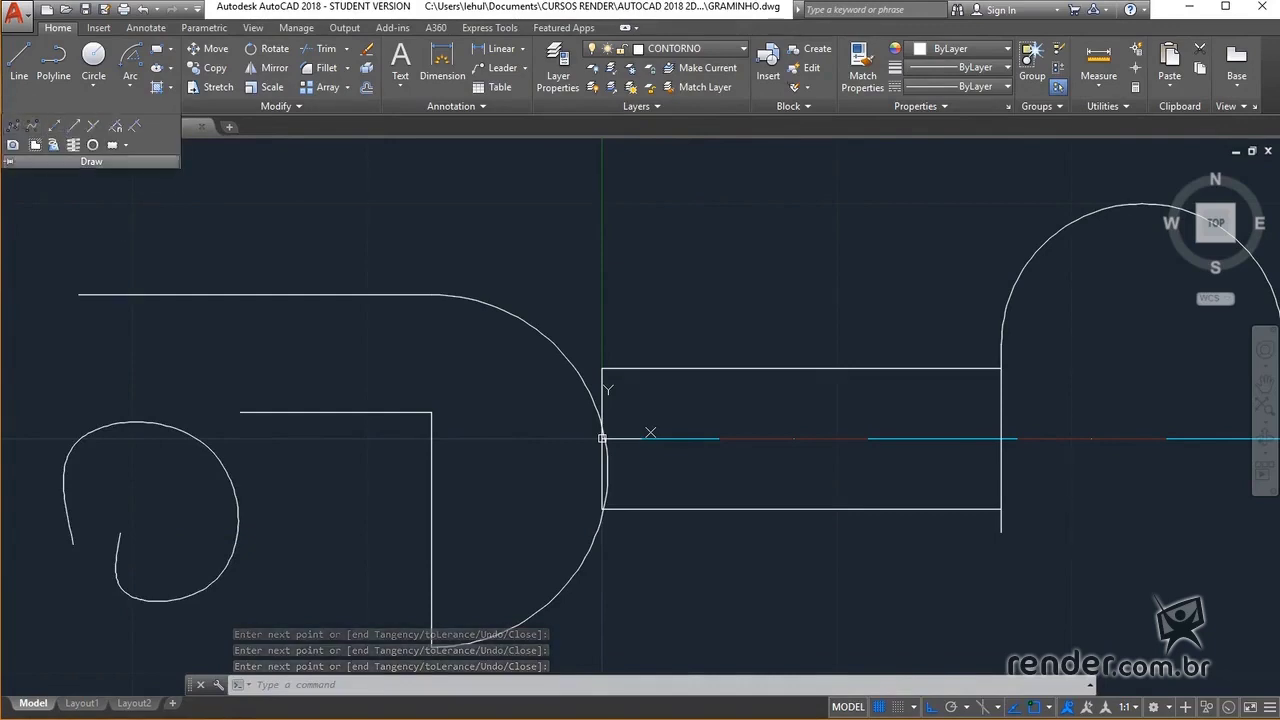
click(14, 126)
click(265, 202)
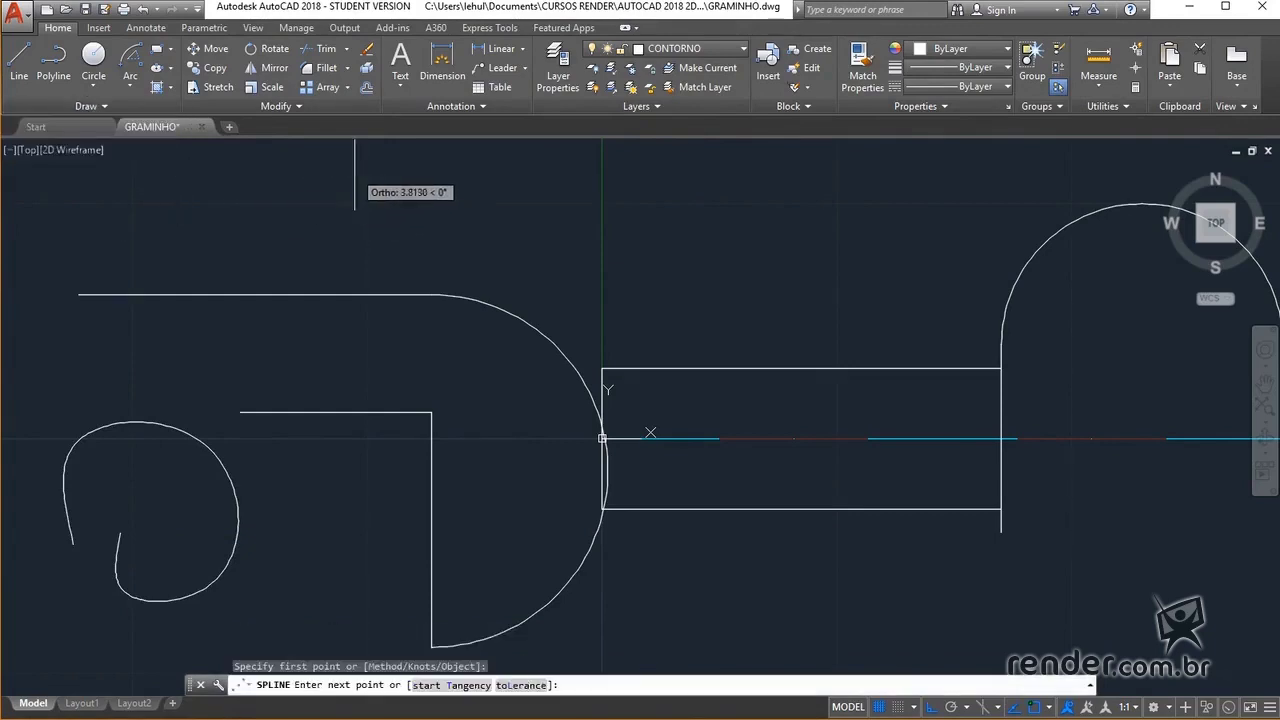
click(369, 247)
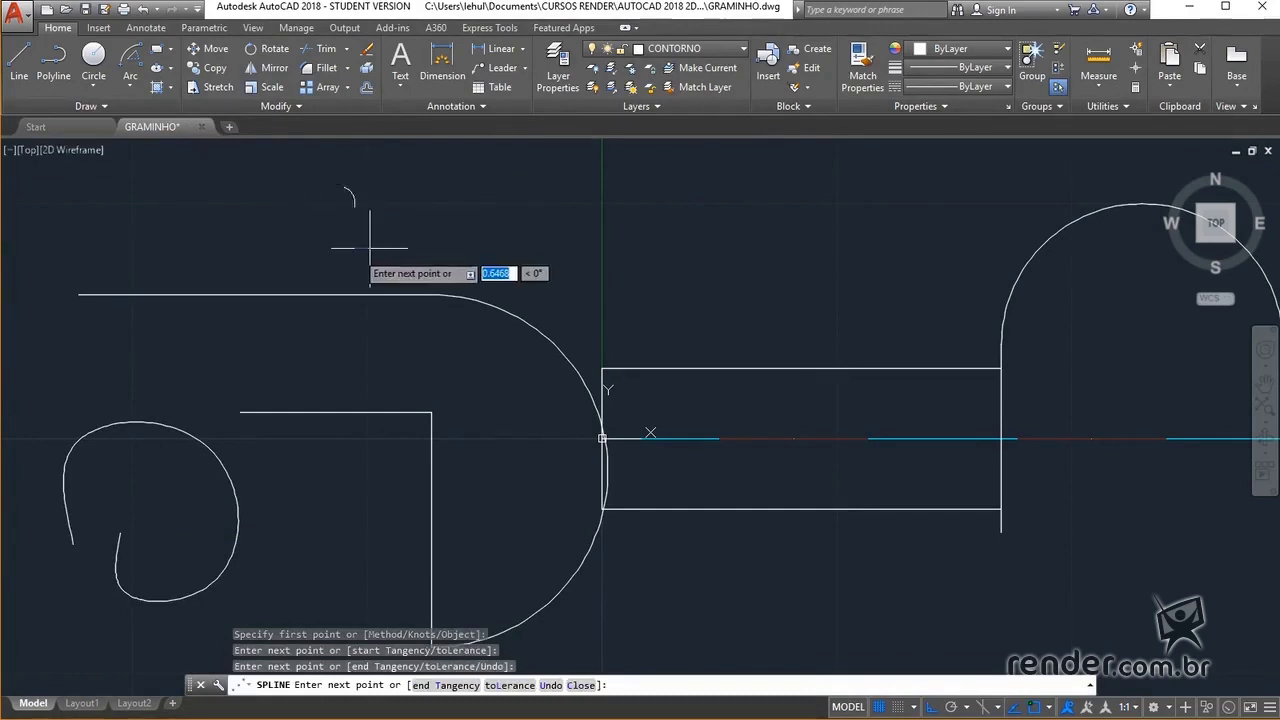
click(261, 259)
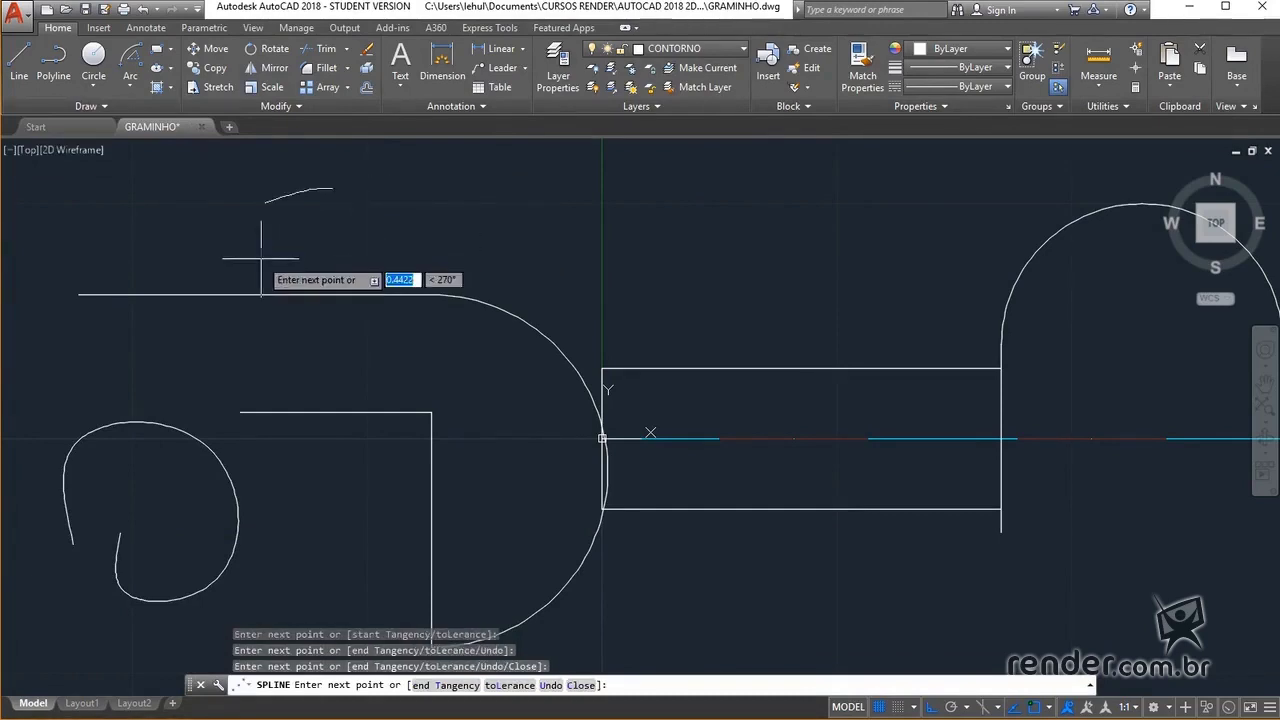
click(265, 202)
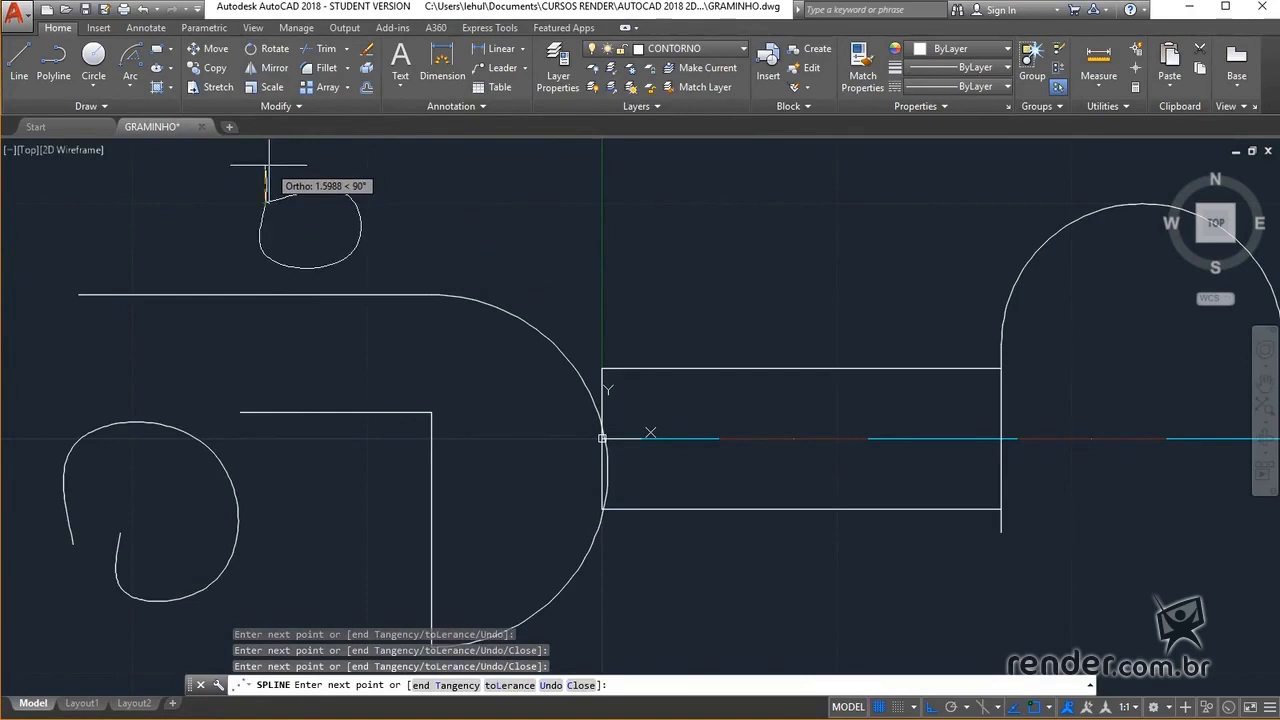
key(Return)
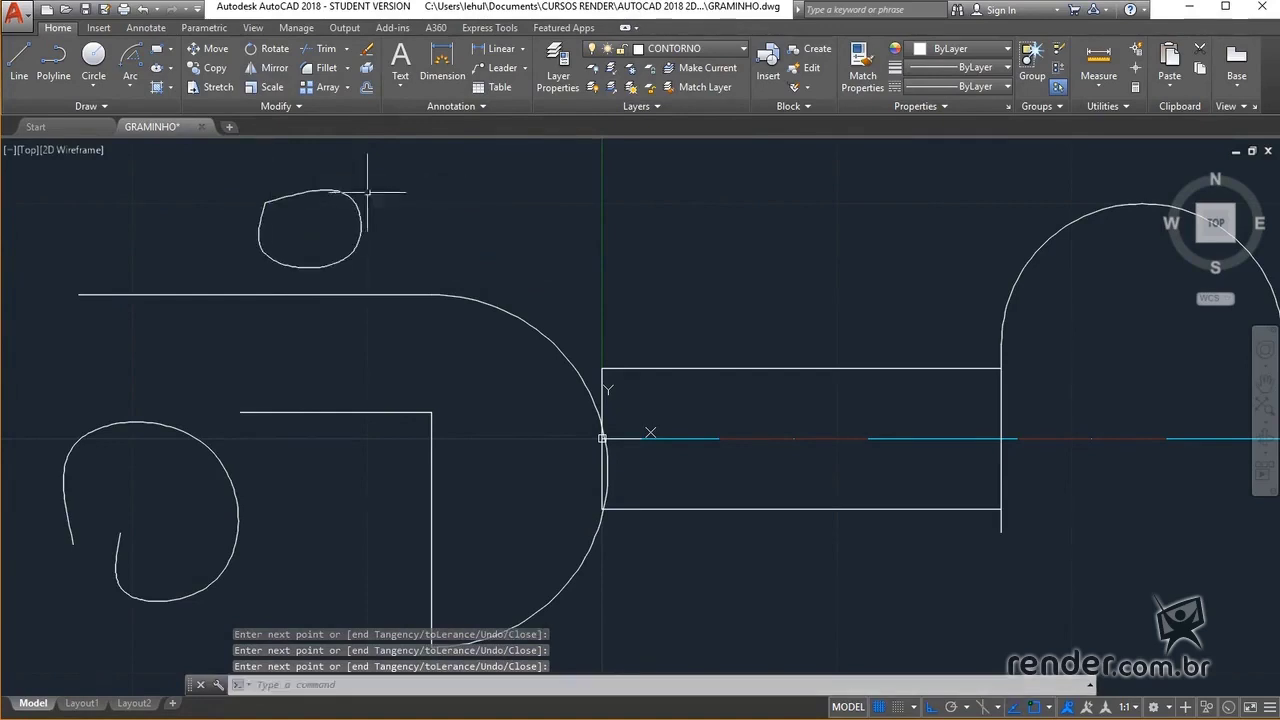
Draw an open, hook-shaped control-vertex spline with six vertices in the empty area above the polyline's arc, beside the small closed loop
click(86, 106)
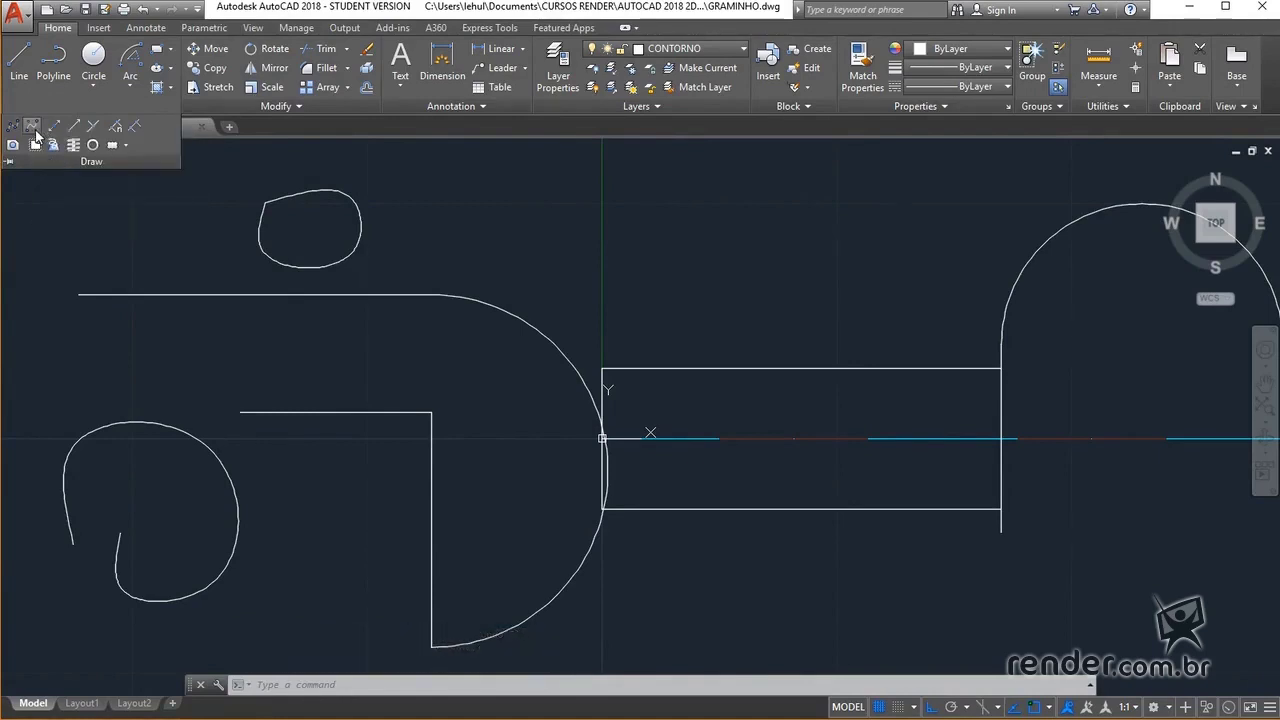
click(33, 127)
click(511, 221)
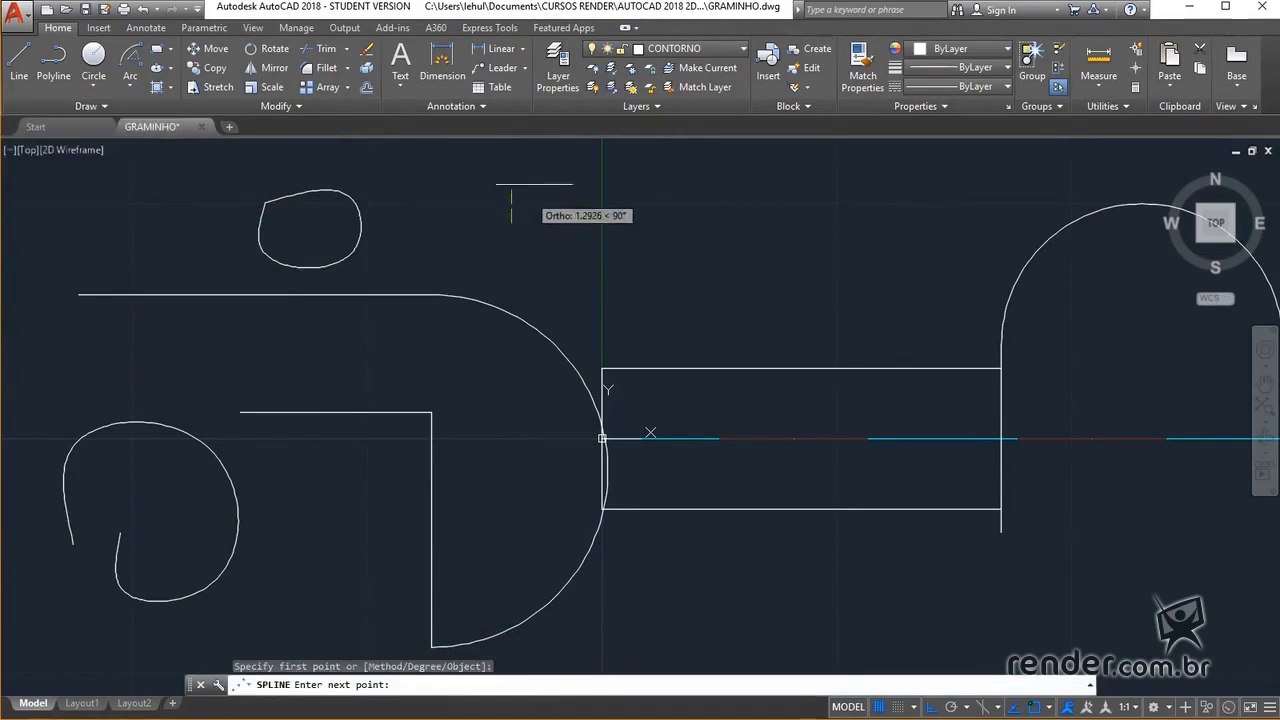
click(542, 174)
click(630, 180)
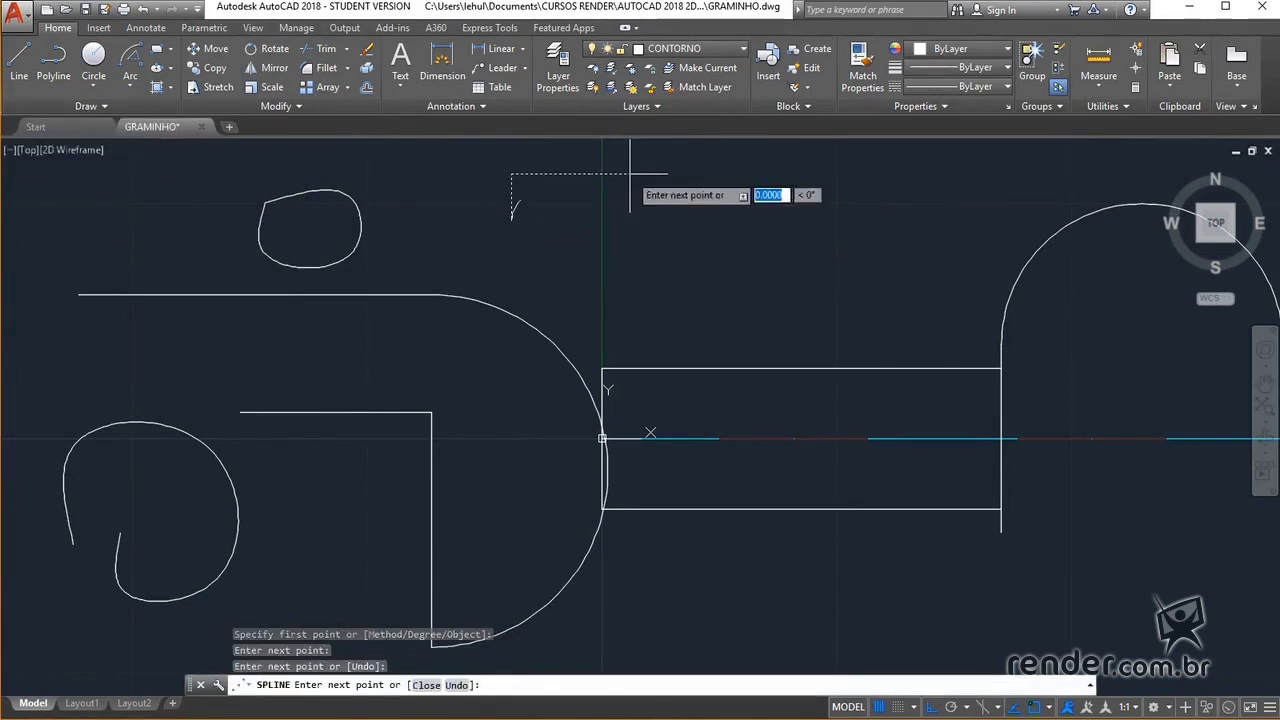
click(624, 268)
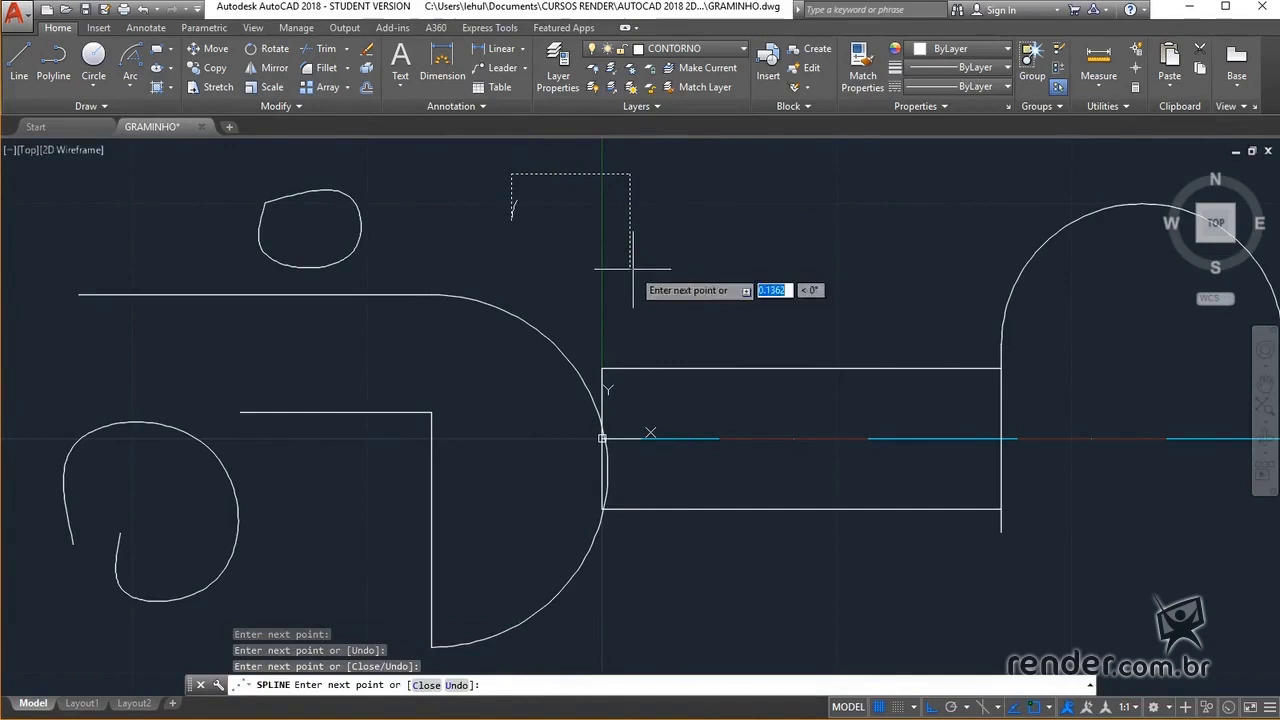
click(578, 280)
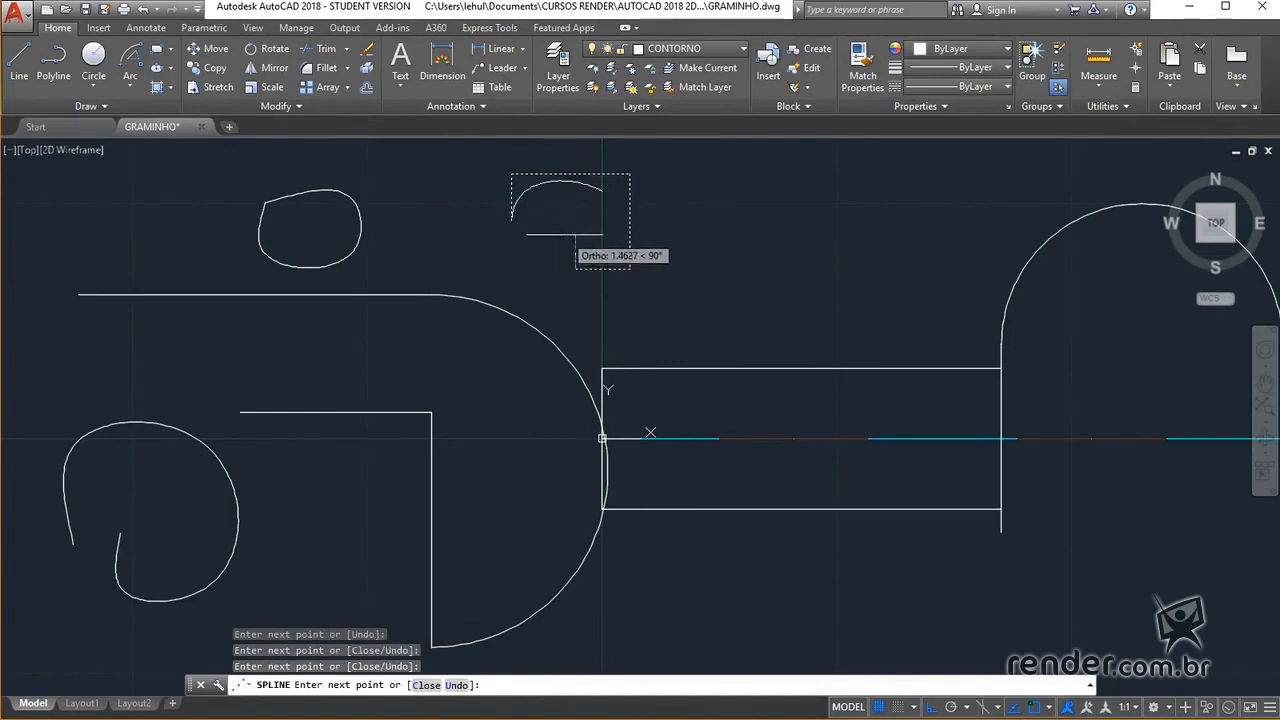
click(566, 236)
key(Return)
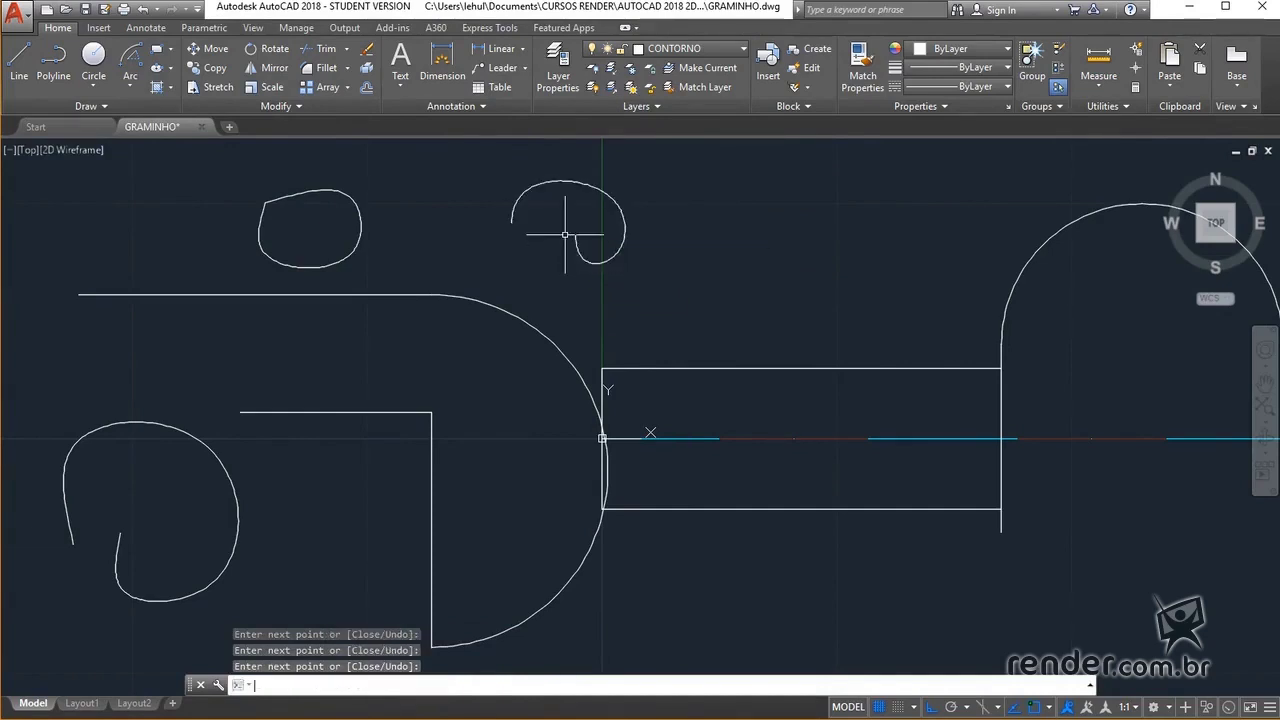